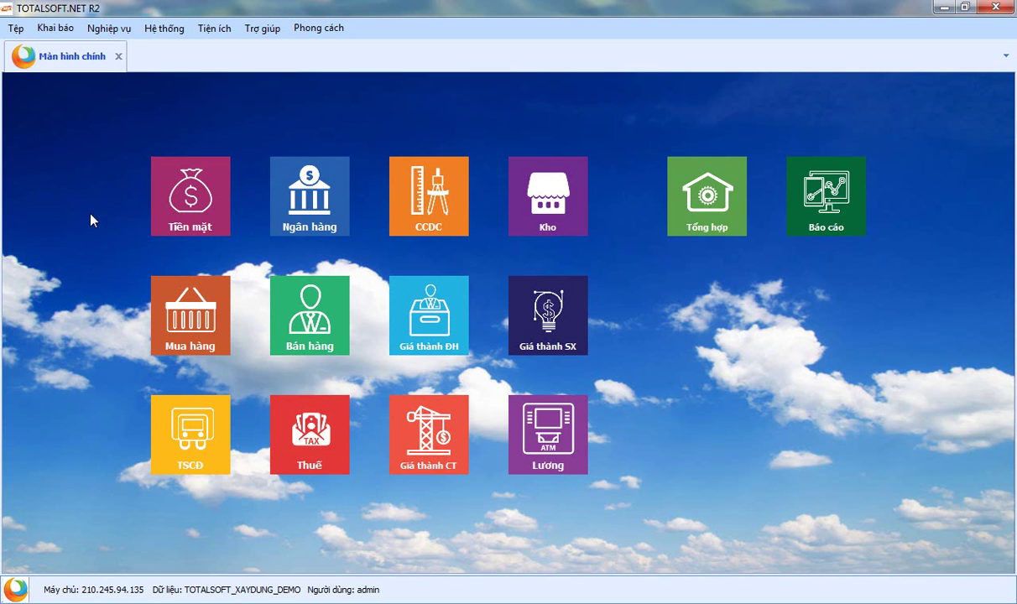
# Step: Open the cash payment voucher for "Nhập mua thép xây dựng", review its cost item and cost object columns, and close the cash module
pyautogui.click(177, 207)
pyautogui.click(437, 298)
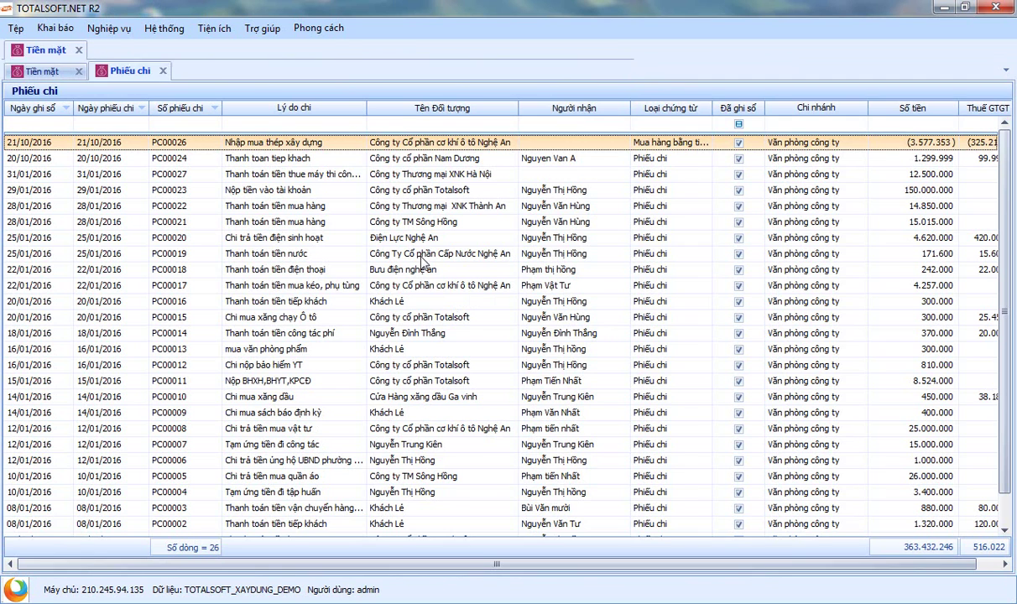
pyautogui.doubleClick(336, 142)
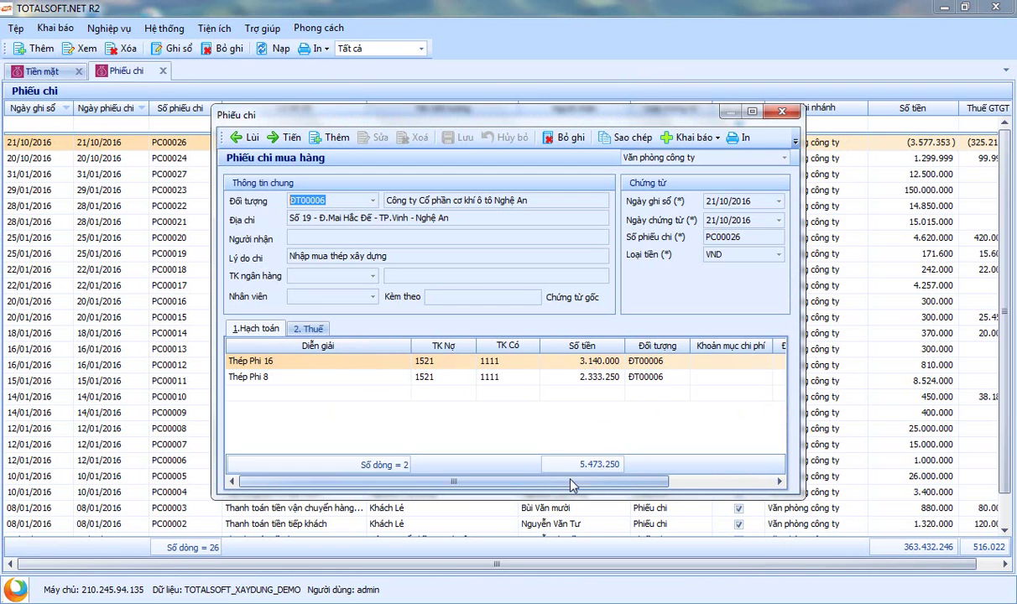
pyautogui.click(688, 482)
pyautogui.moveTo(688, 481); pyautogui.dragTo(634, 479)
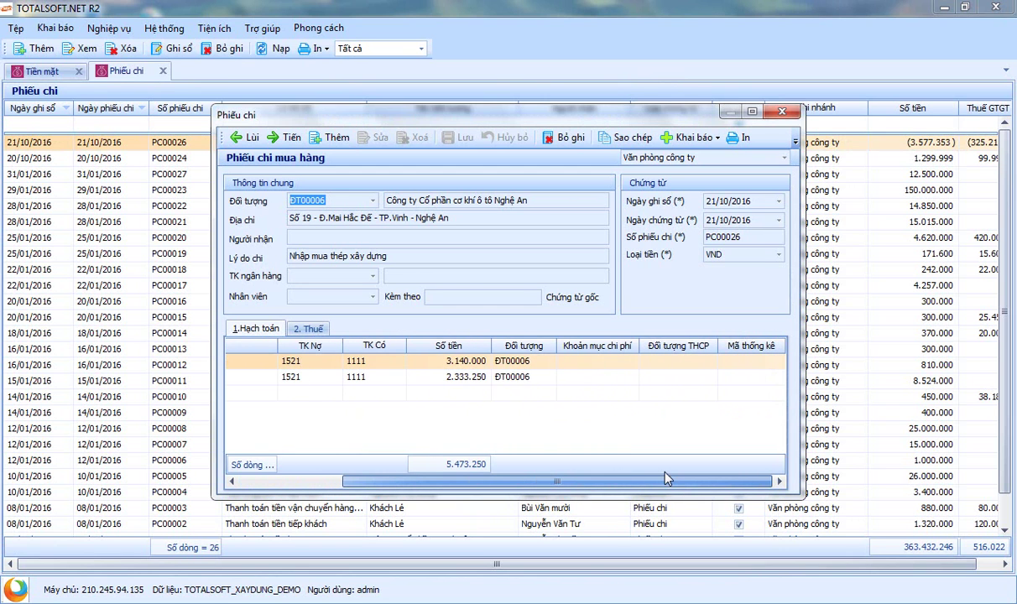
pyautogui.moveTo(562, 480); pyautogui.dragTo(602, 485)
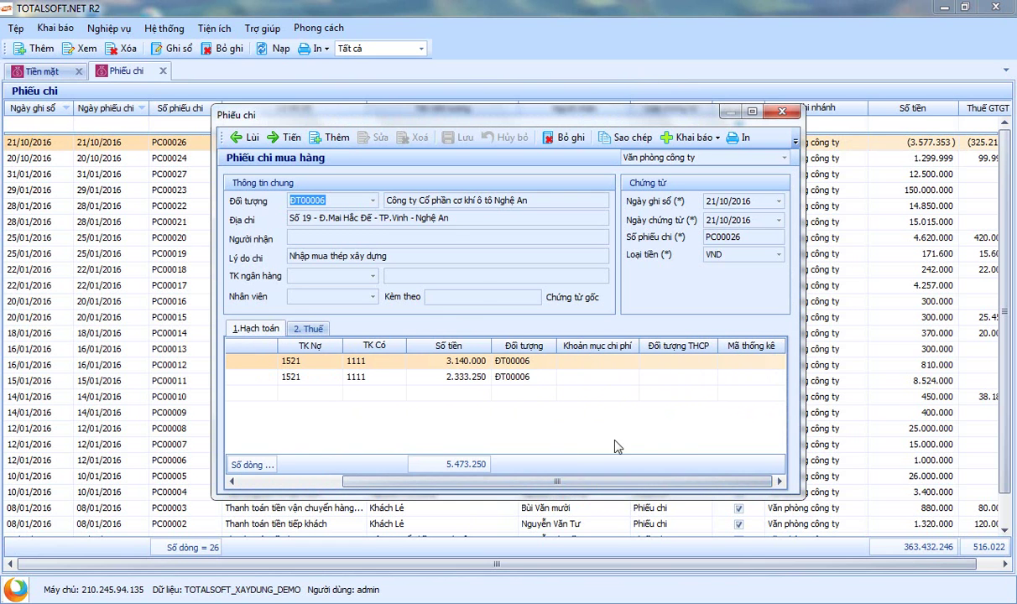
pyautogui.click(781, 111)
pyautogui.click(162, 70)
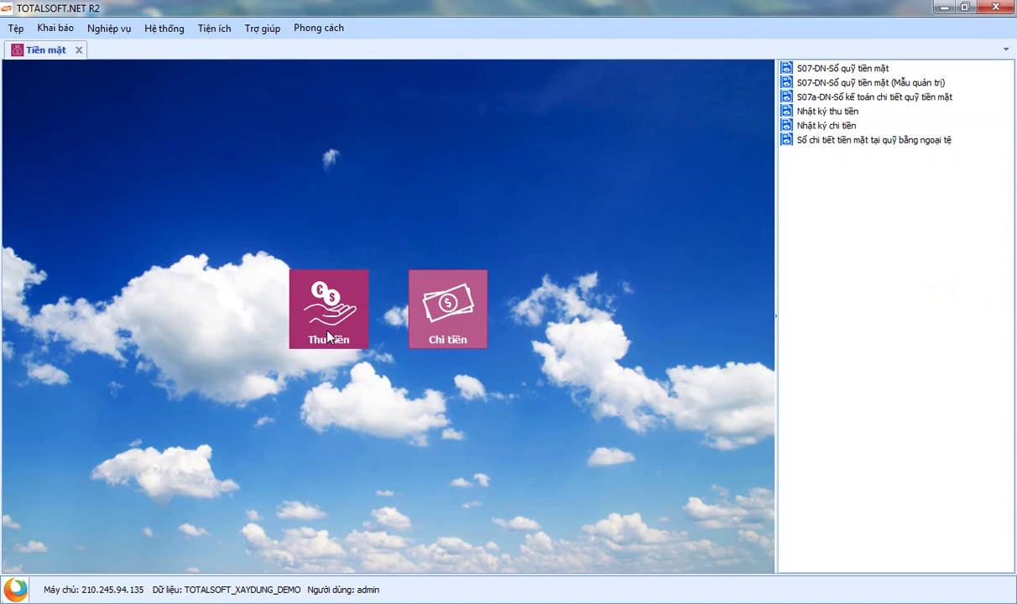
pyautogui.click(78, 52)
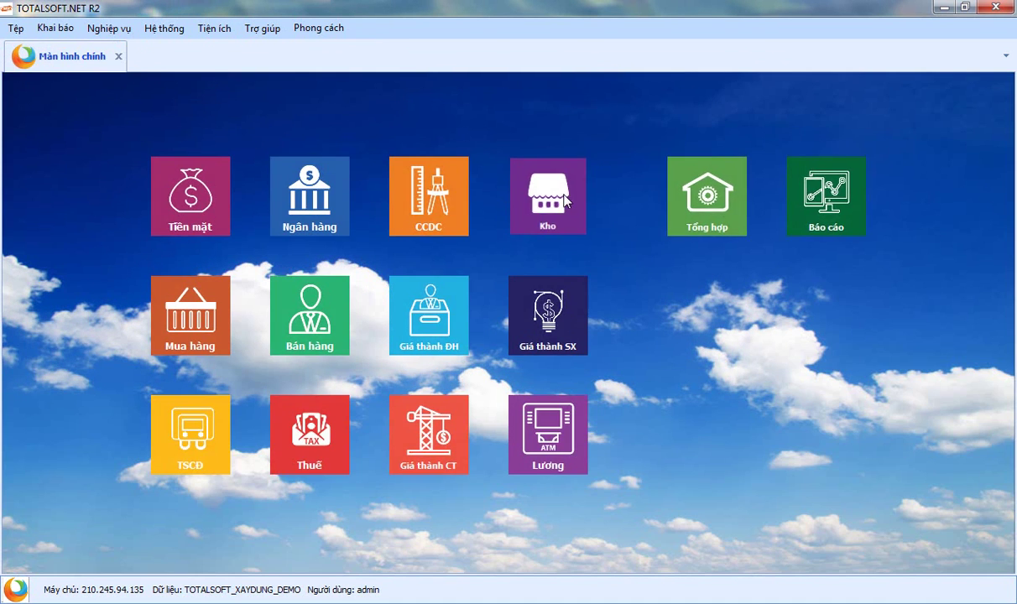
# Step: Open the stock issue "Xuất phục vụ thi công công trình" and check the first line's Khoản mục CP and Đối tượng THCP
pyautogui.click(538, 190)
pyautogui.click(466, 269)
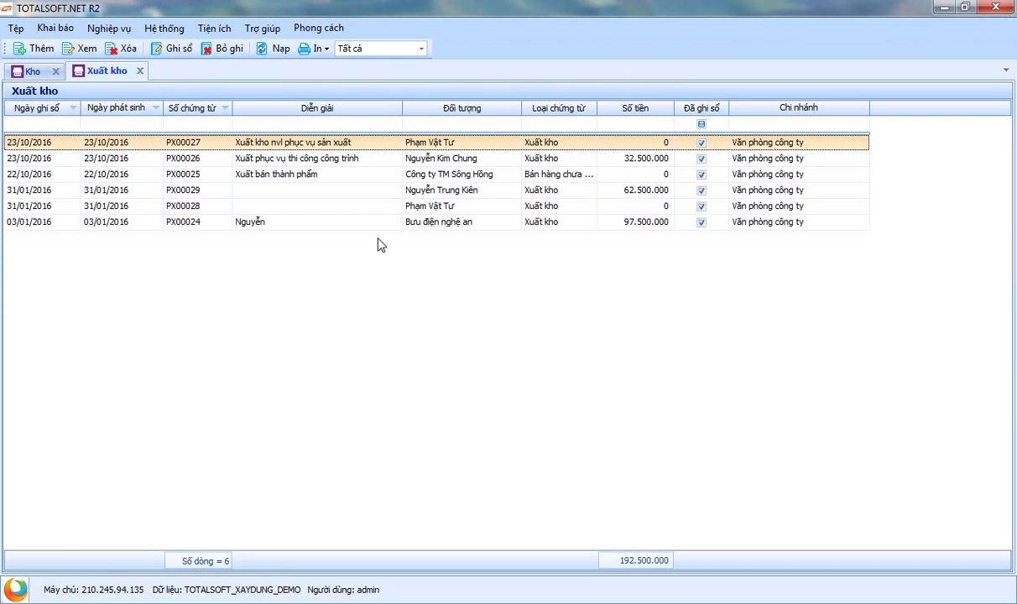
pyautogui.click(326, 161)
pyautogui.doubleClick(326, 161)
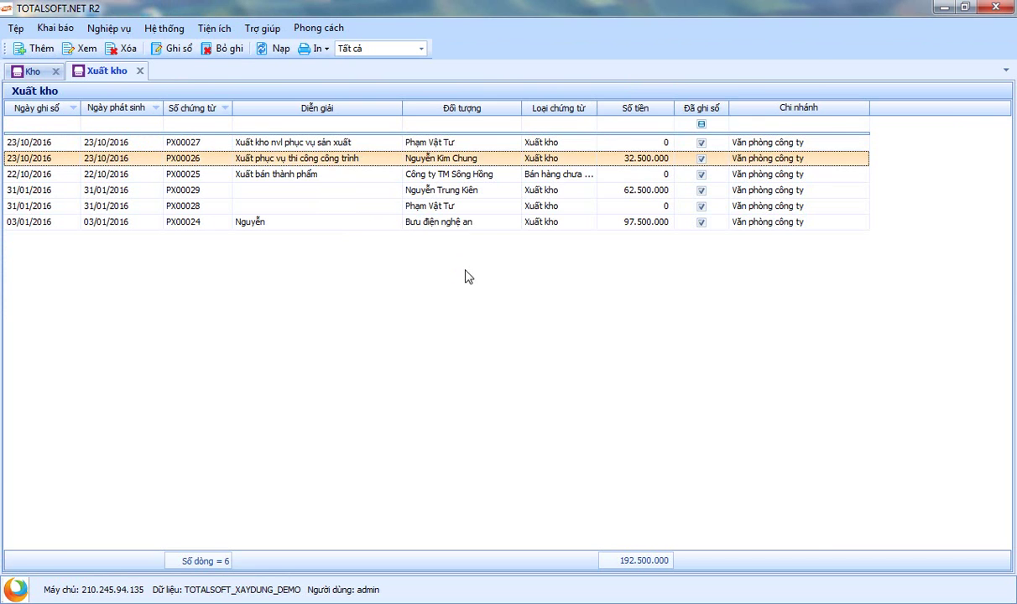
pyautogui.moveTo(422, 501); pyautogui.dragTo(663, 501)
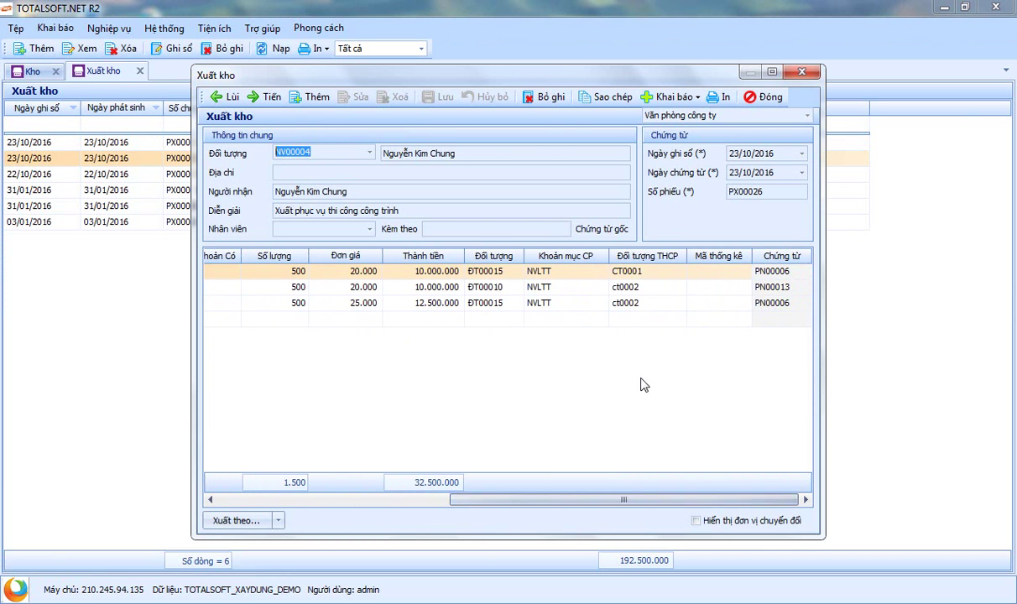
pyautogui.click(605, 277)
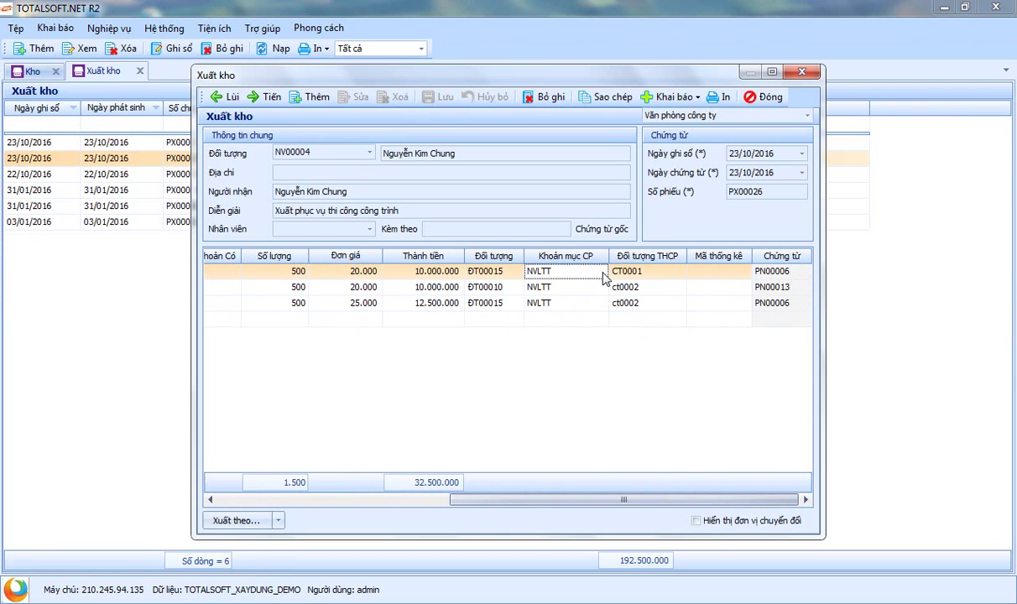
pyautogui.click(663, 279)
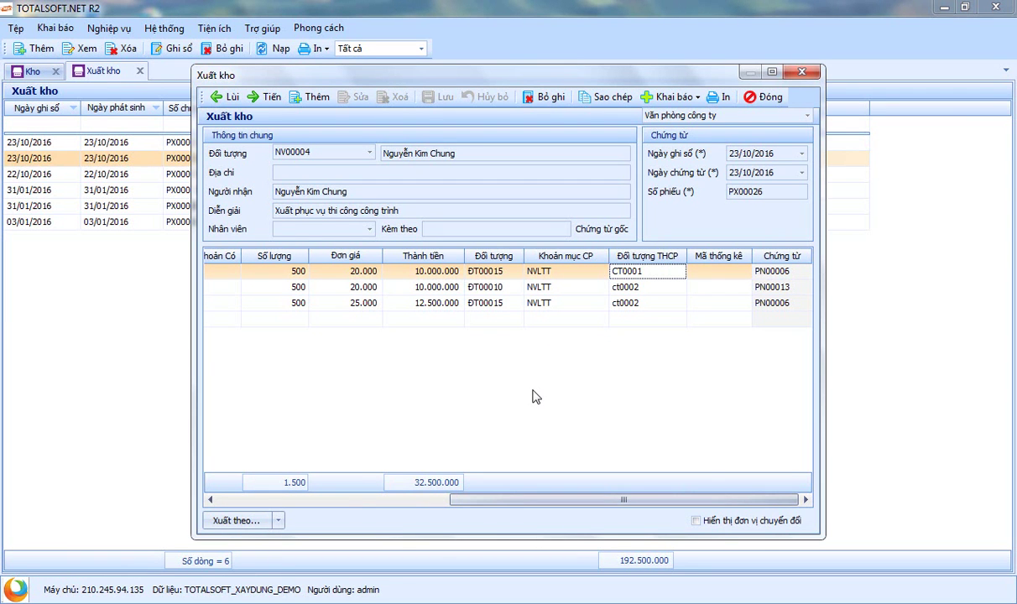
# Step: Review the item and account columns of the stock issue, and close it along with the warehouse module
pyautogui.moveTo(480, 78); pyautogui.dragTo(436, 70)
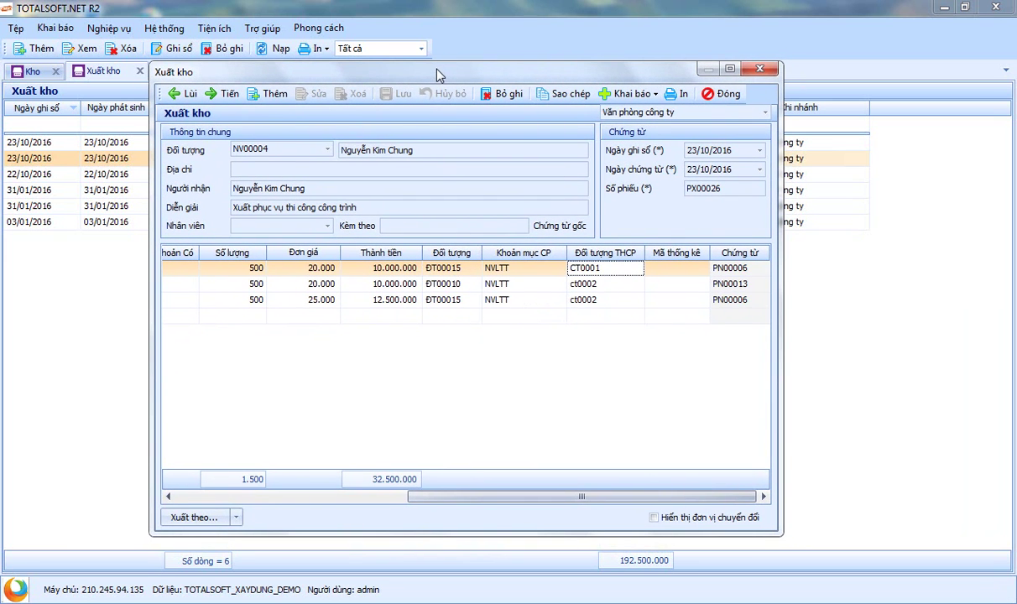
pyautogui.moveTo(561, 496); pyautogui.dragTo(334, 504)
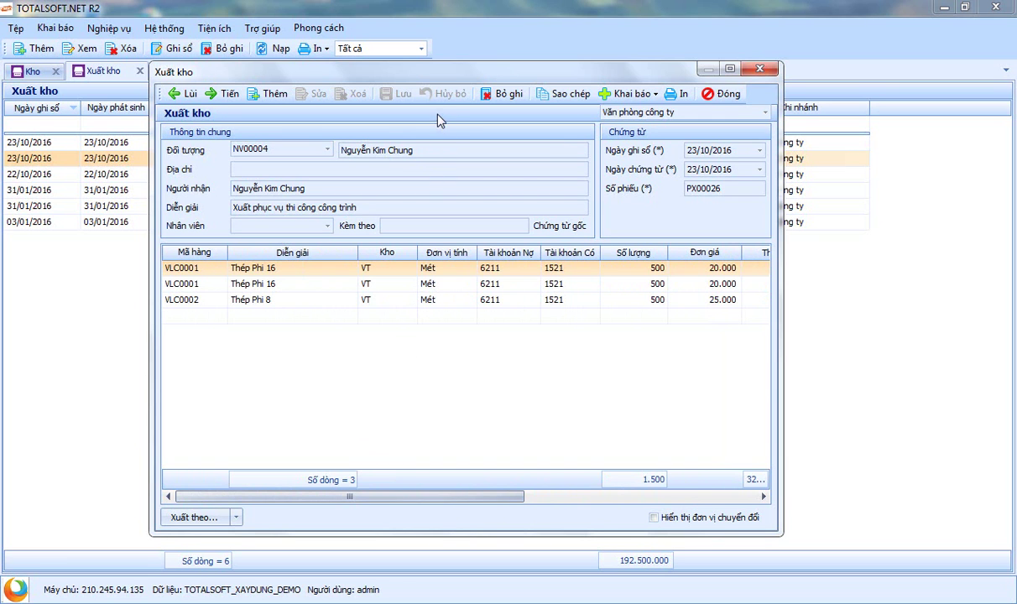
pyautogui.click(715, 96)
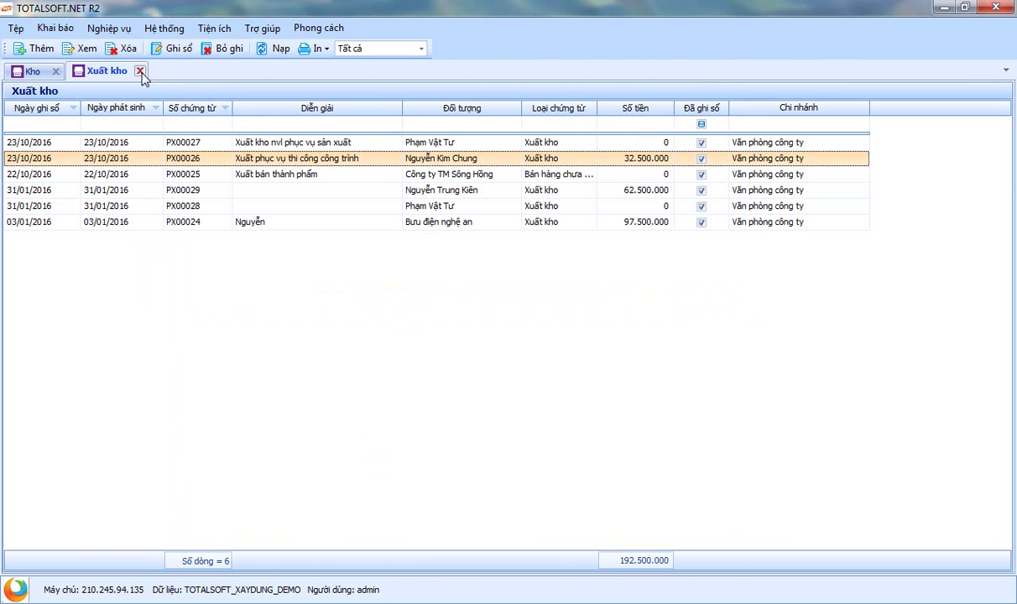
pyautogui.click(140, 71)
pyautogui.click(56, 51)
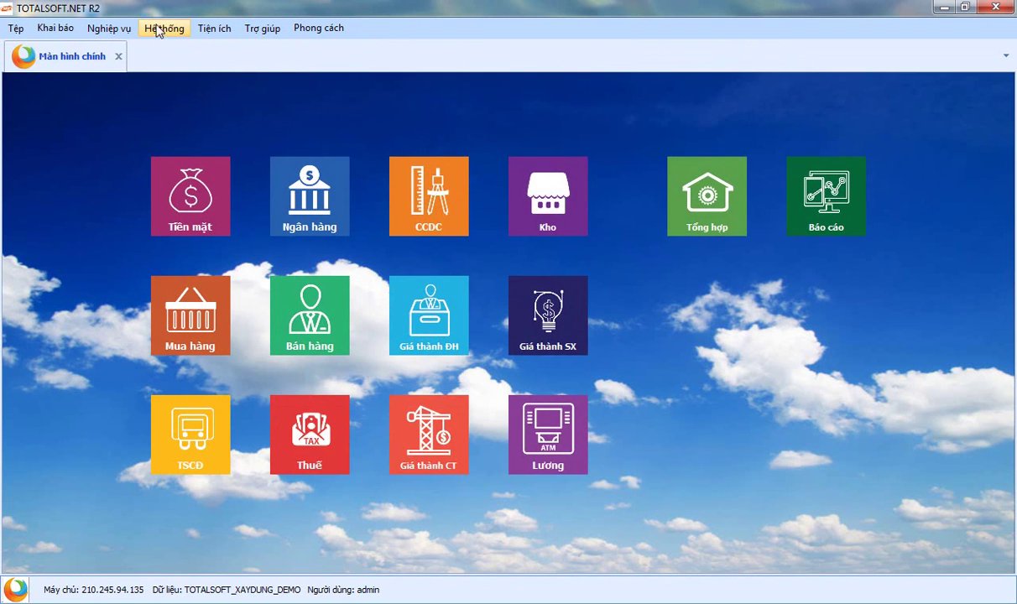
# Step: Open the Tài khoản kết chuyển list and review the settings of transfer entry 6211-1541 without editing them
pyautogui.click(59, 30)
pyautogui.moveTo(106, 49)
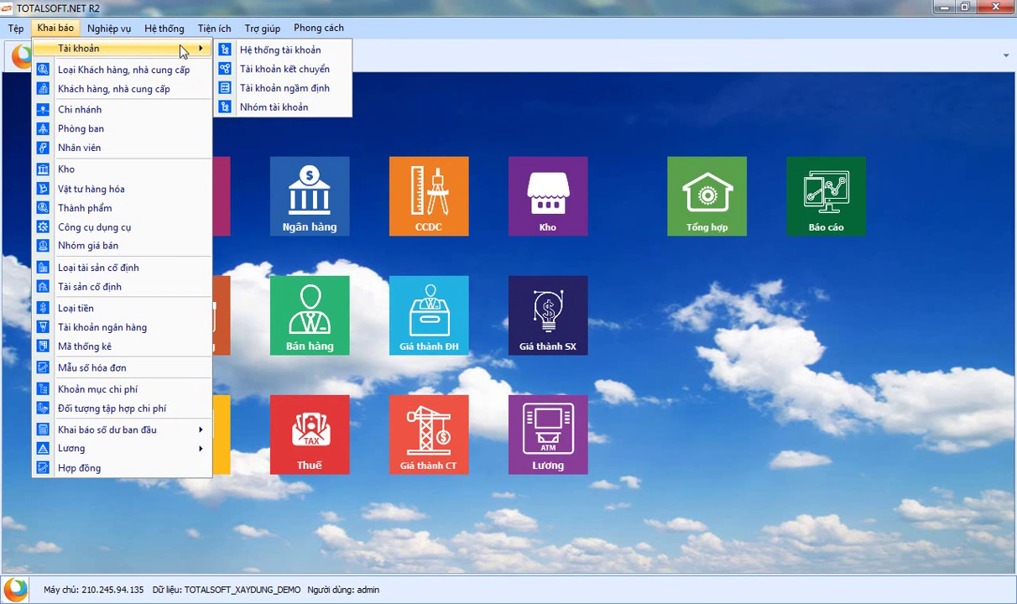
pyautogui.click(273, 71)
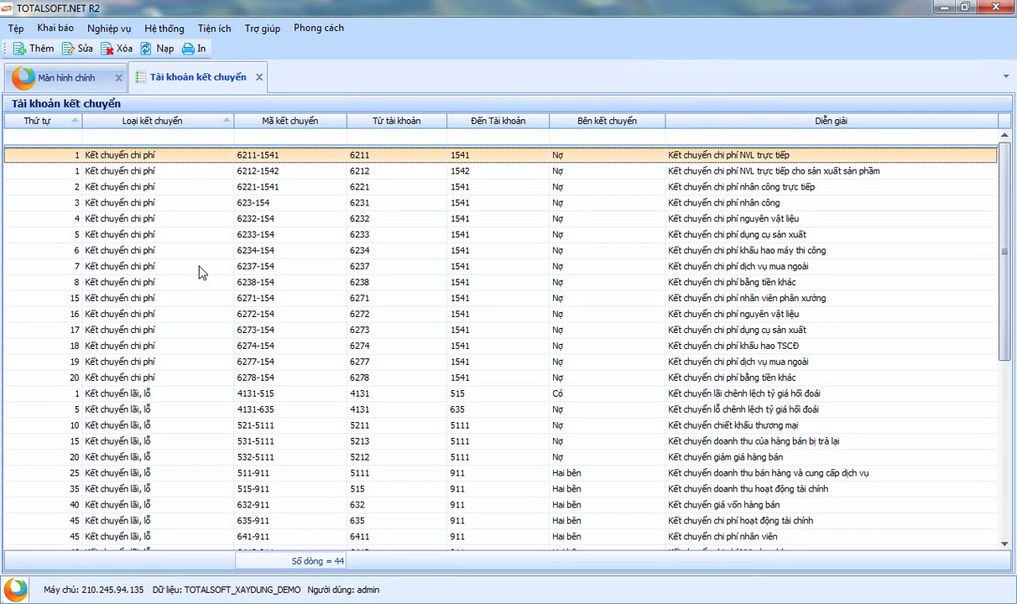
pyautogui.doubleClick(284, 159)
pyautogui.moveTo(550, 189); pyautogui.dragTo(396, 212)
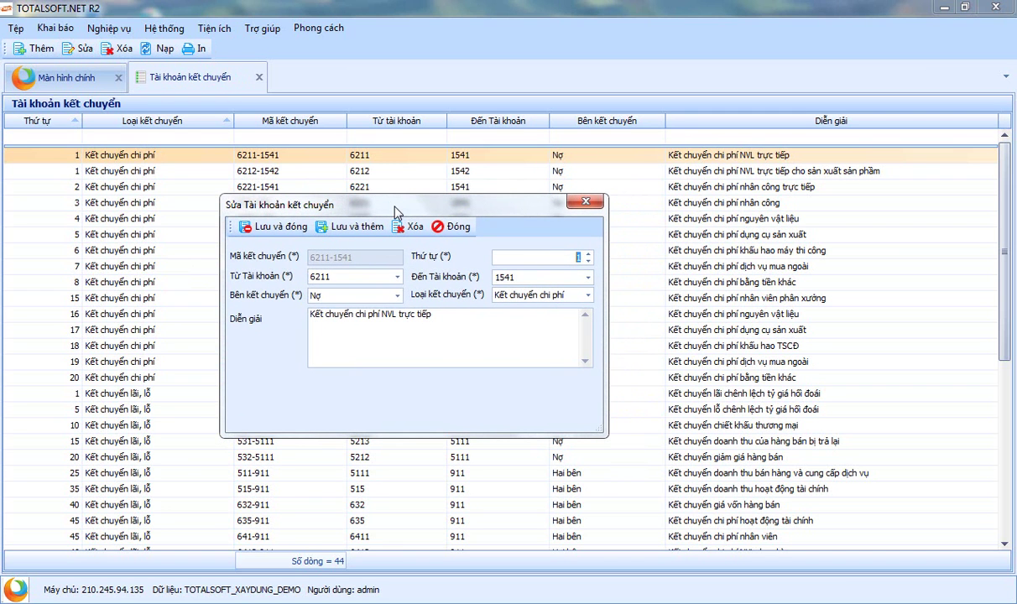
pyautogui.moveTo(396, 211); pyautogui.dragTo(470, 205)
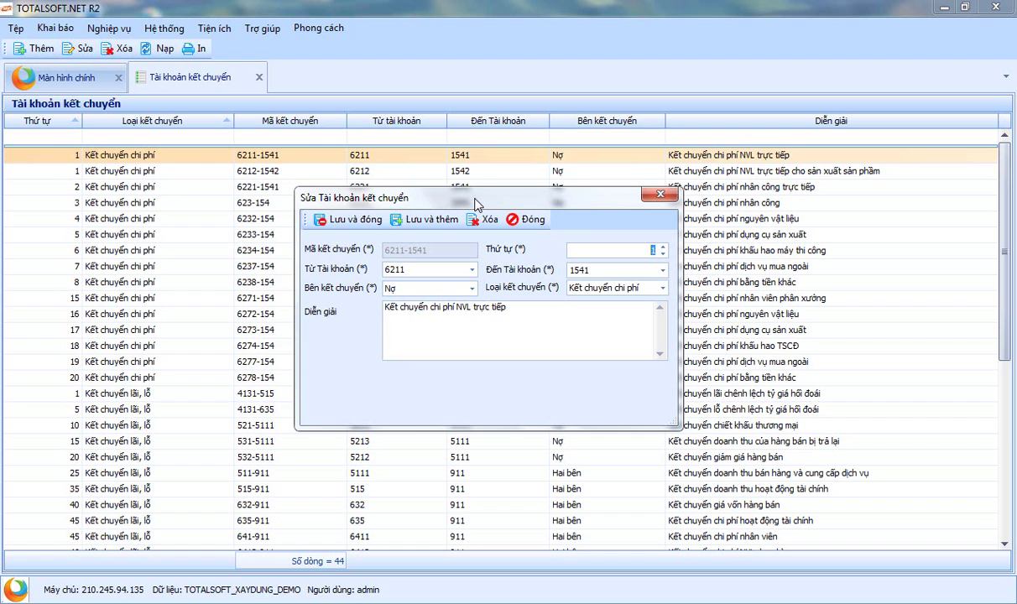
pyautogui.moveTo(475, 199)
pyautogui.mouseDown()
pyautogui.moveTo(469, 183)
pyautogui.moveTo(471, 211)
pyautogui.moveTo(474, 199)
pyautogui.mouseUp()
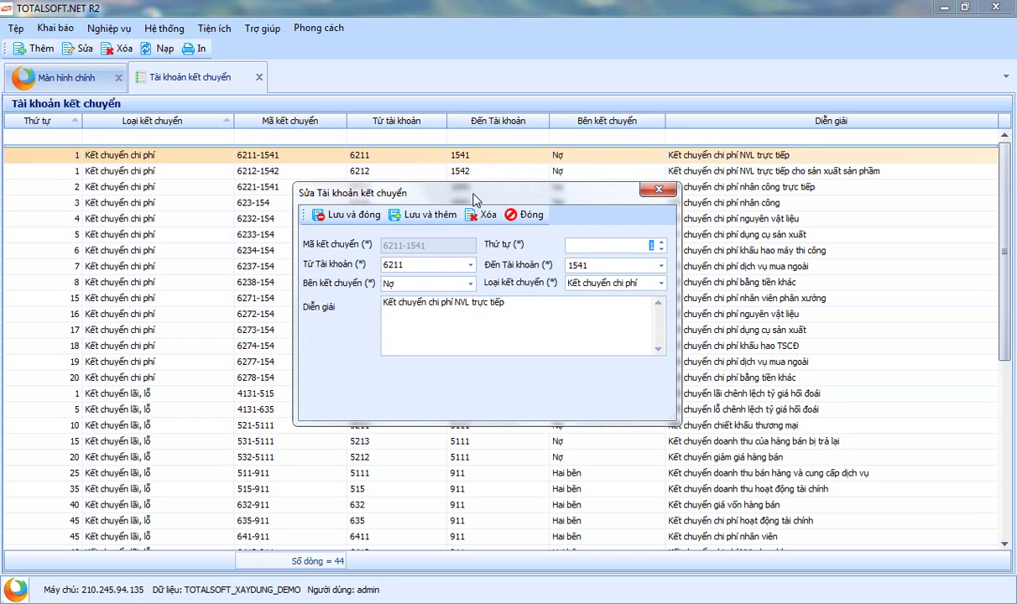
pyautogui.moveTo(502, 201); pyautogui.dragTo(508, 214)
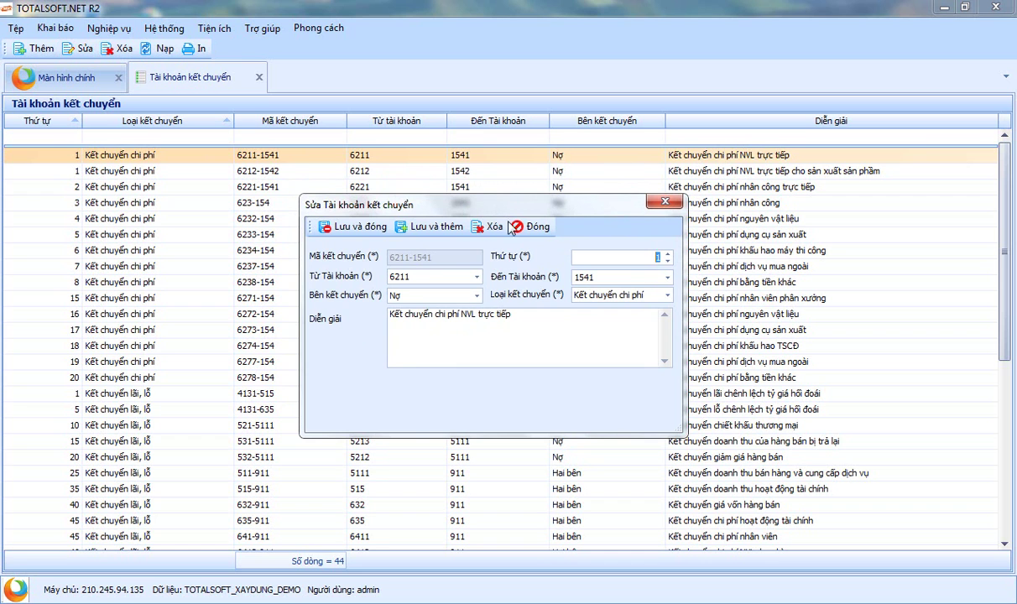
pyautogui.click(424, 275)
pyautogui.click(525, 225)
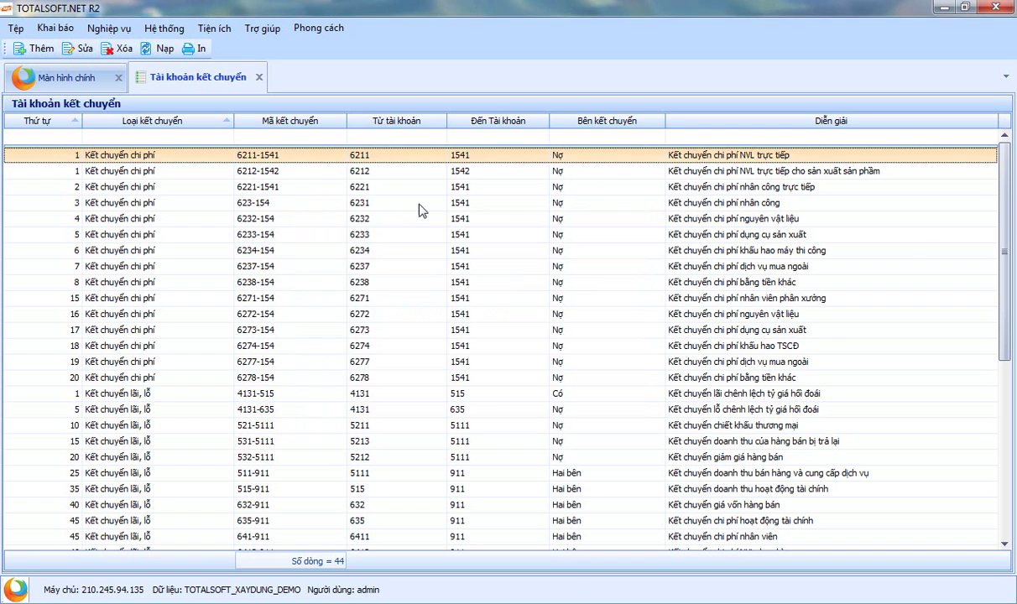
# Step: Go through the cost transfer entries from 6212-1542 down to 6238-154 in the list
pyautogui.click(307, 172)
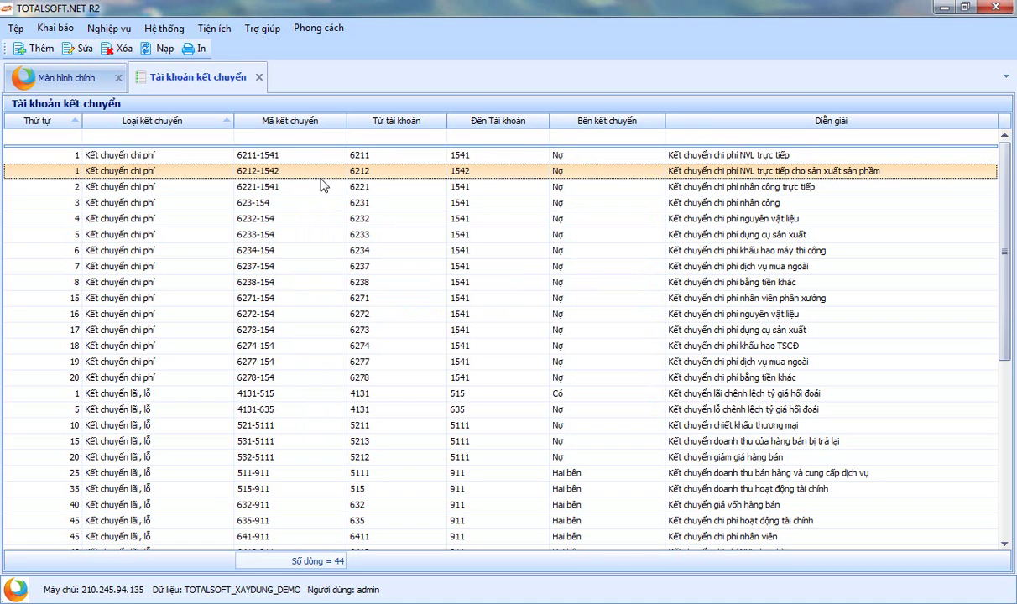
pyautogui.click(275, 186)
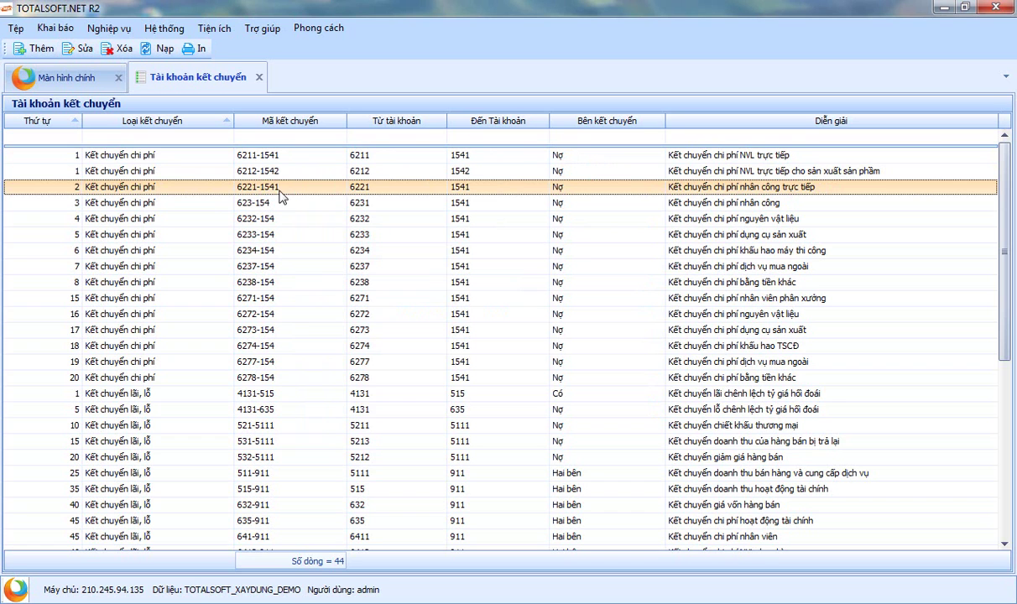
pyautogui.click(411, 205)
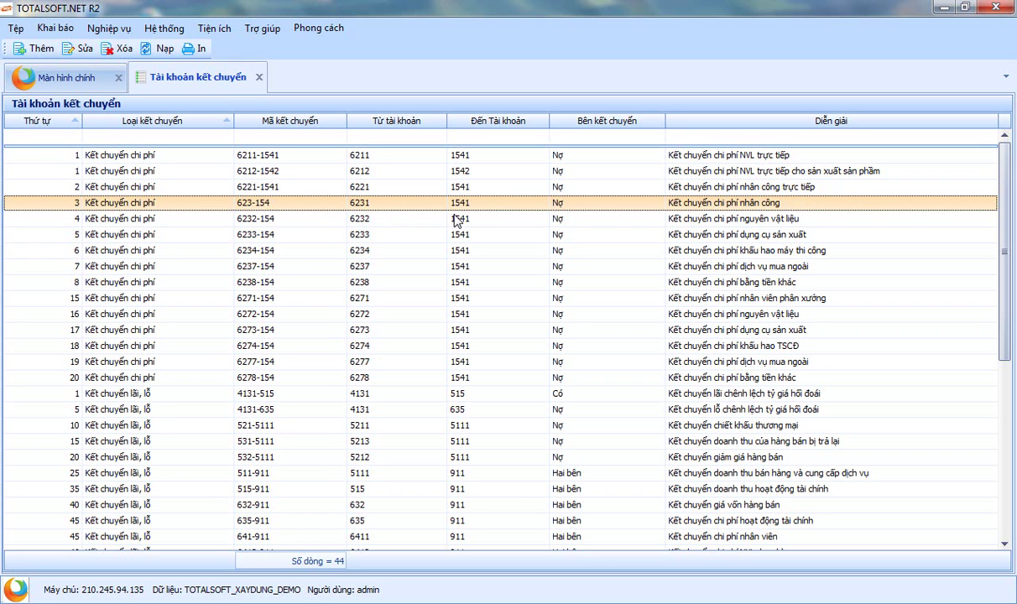
pyautogui.click(379, 218)
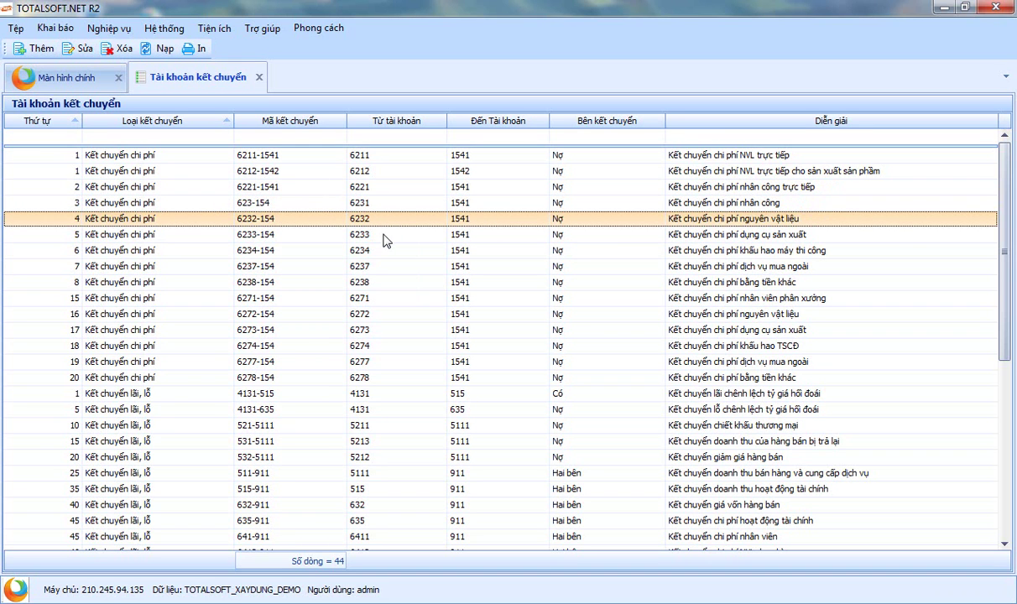
pyautogui.click(386, 239)
pyautogui.click(386, 254)
pyautogui.click(386, 267)
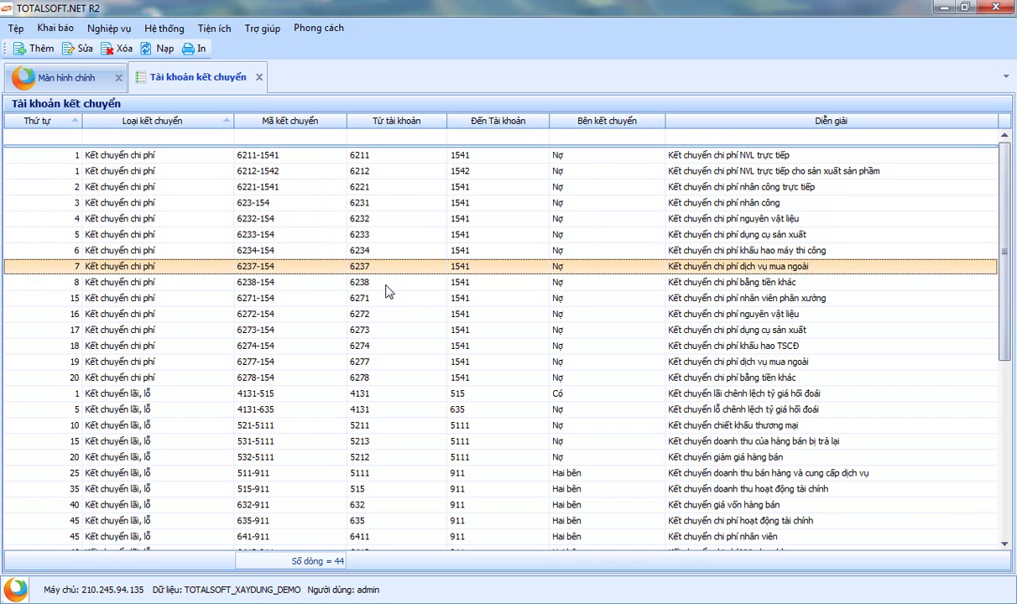
pyautogui.click(390, 281)
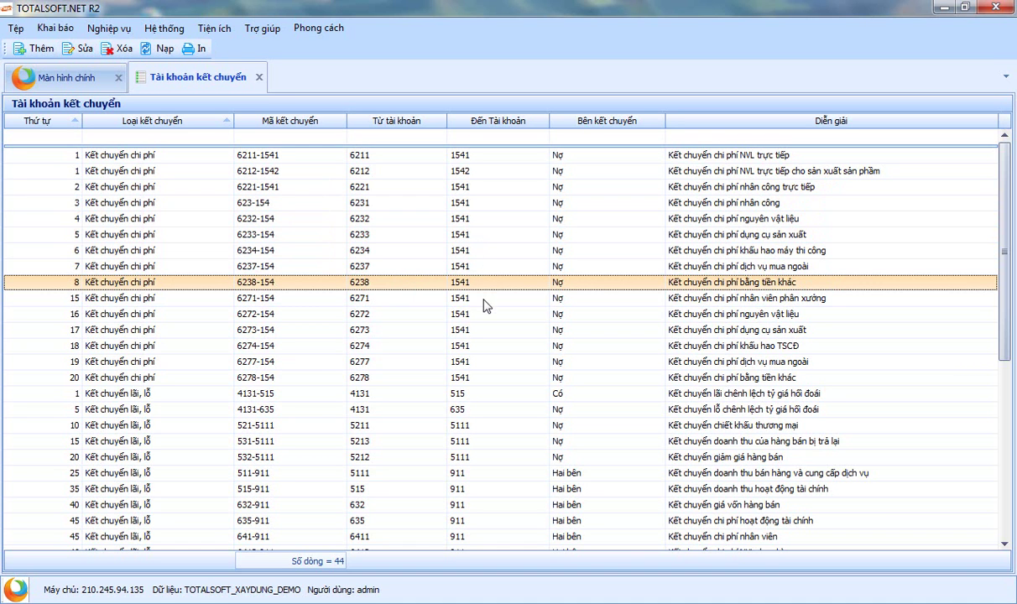
# Step: Go through the overhead transfer entries from 6271-154 to 6278-154, and close the transfer account list
pyautogui.click(405, 300)
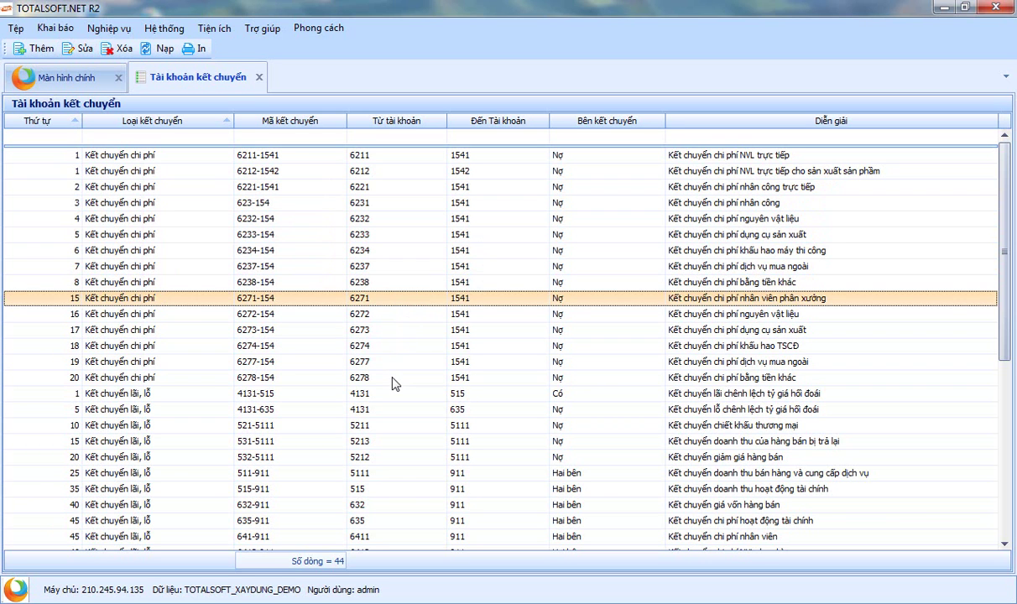
pyautogui.press('Down')
pyautogui.press('Down')
pyautogui.press('Down')
pyautogui.press('Down')
pyautogui.press('Down')
pyautogui.click(364, 297)
pyautogui.press('Down')
pyautogui.press('Down')
pyautogui.press('Down')
pyautogui.press('Down')
pyautogui.press('Down')
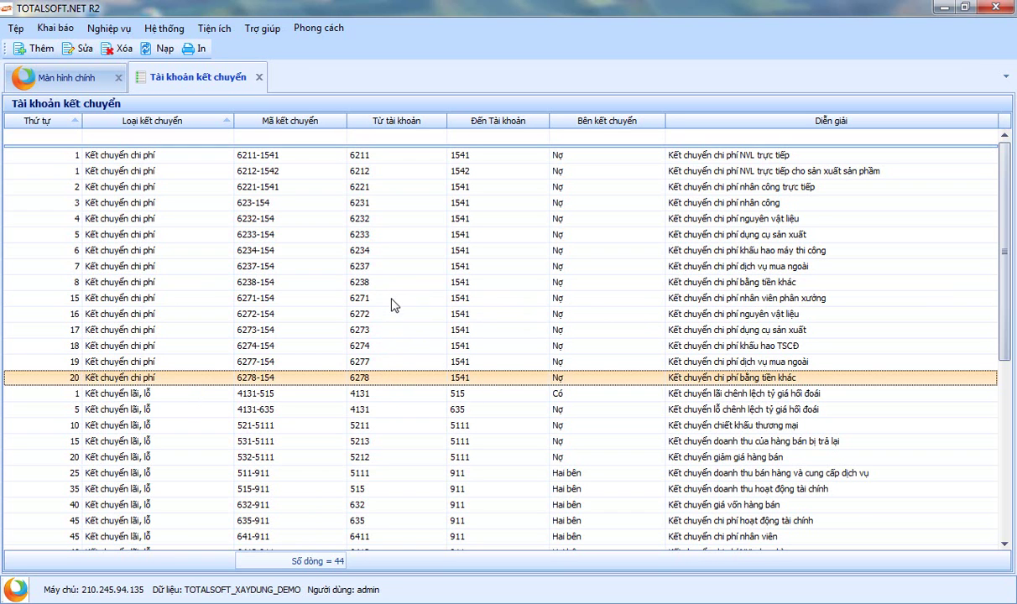
pyautogui.click(259, 78)
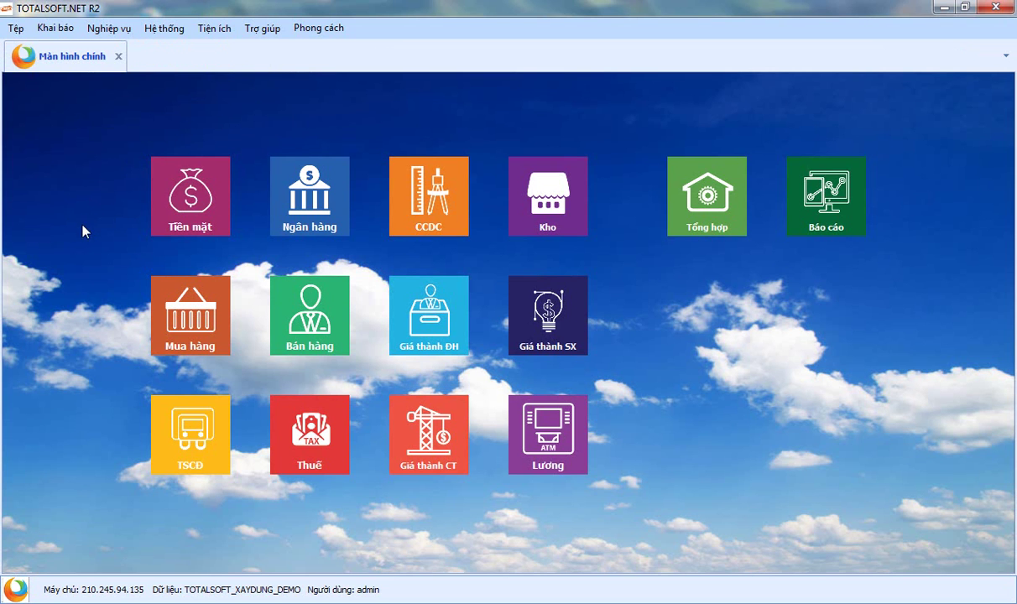
# Step: Add a new Kết chuyển chi phí voucher under Giá thành công trình, vụ việc
pyautogui.click(109, 29)
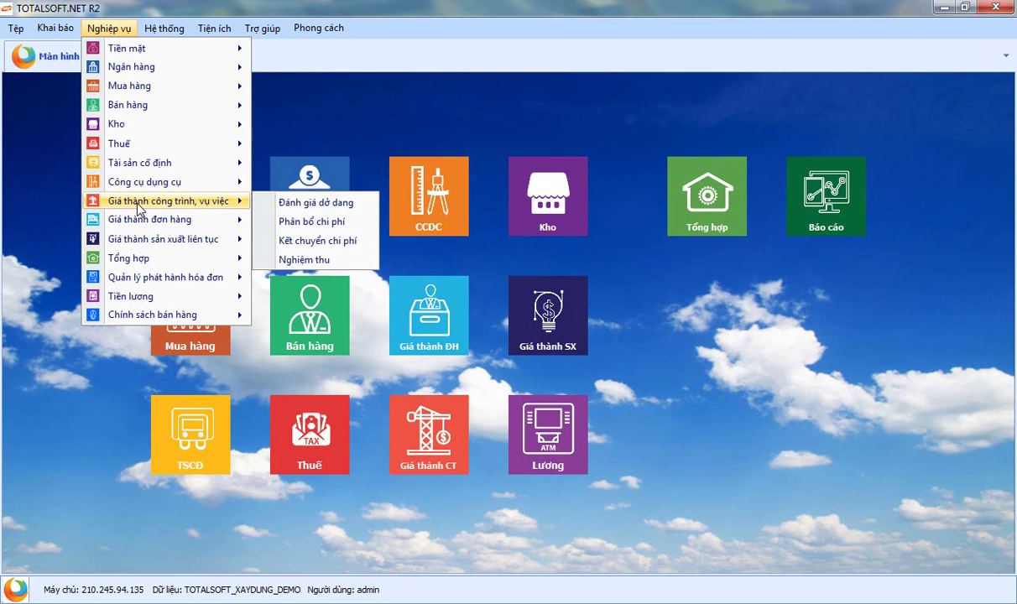
pyautogui.moveTo(201, 204)
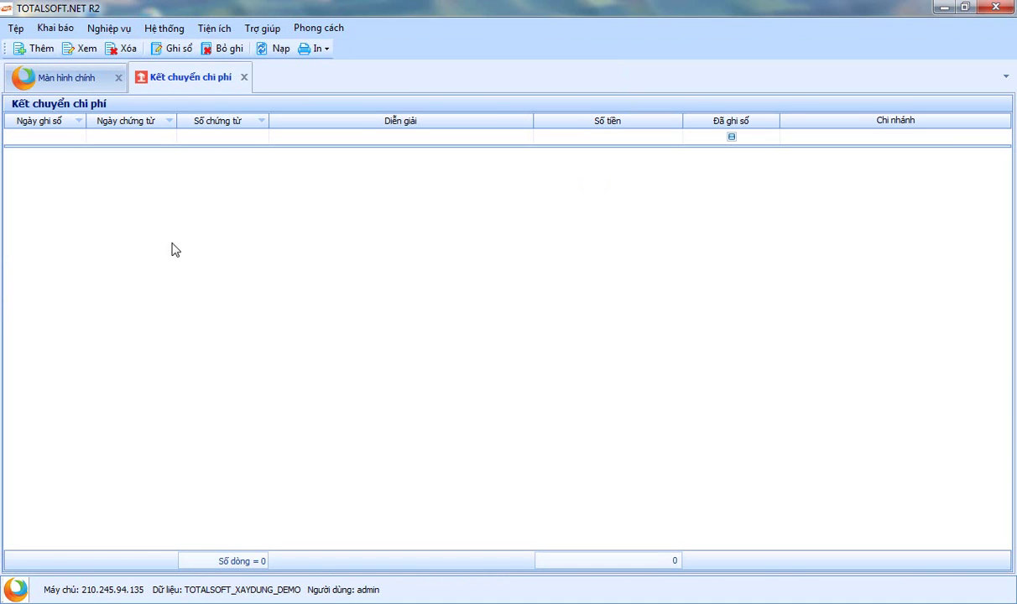
pyautogui.rightClick(213, 173)
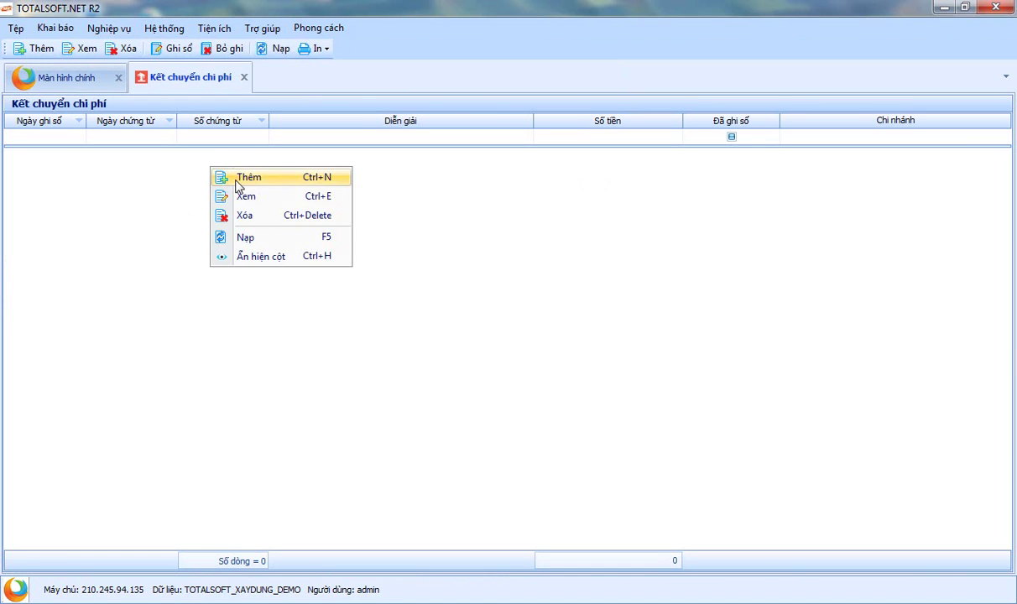
pyautogui.click(276, 183)
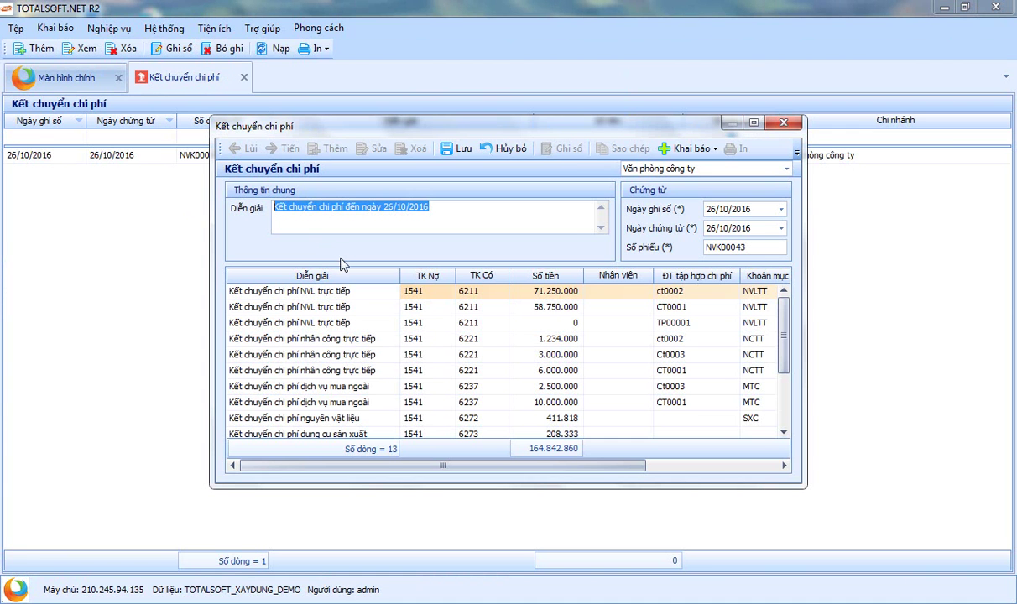
# Step: Set both the posting date and the document date of the cost transfer voucher to 31/01/2016
pyautogui.click(711, 209)
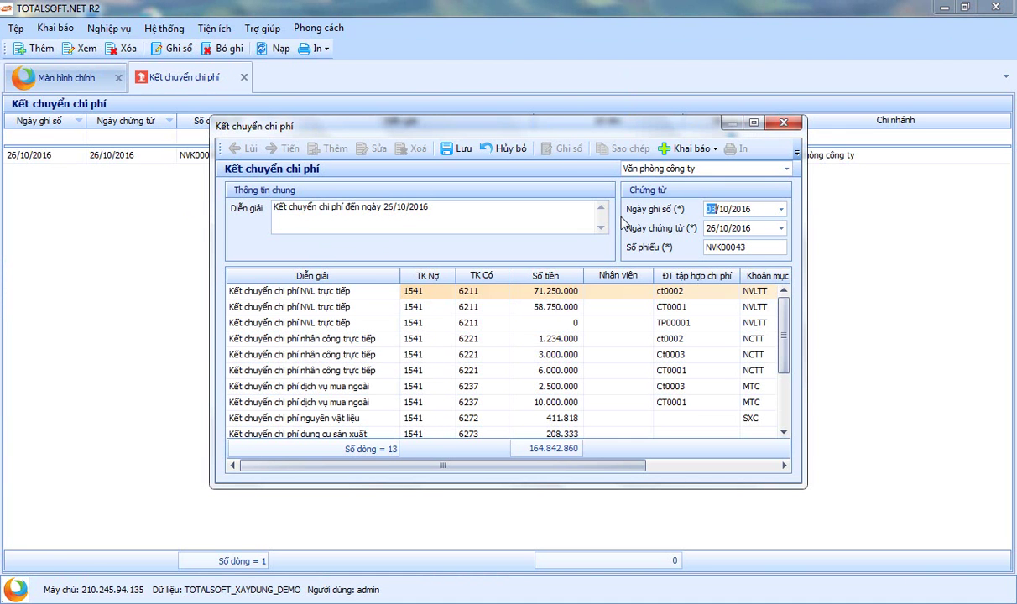
pyautogui.write('31/01')
pyautogui.press('Tab')
pyautogui.write('31/')
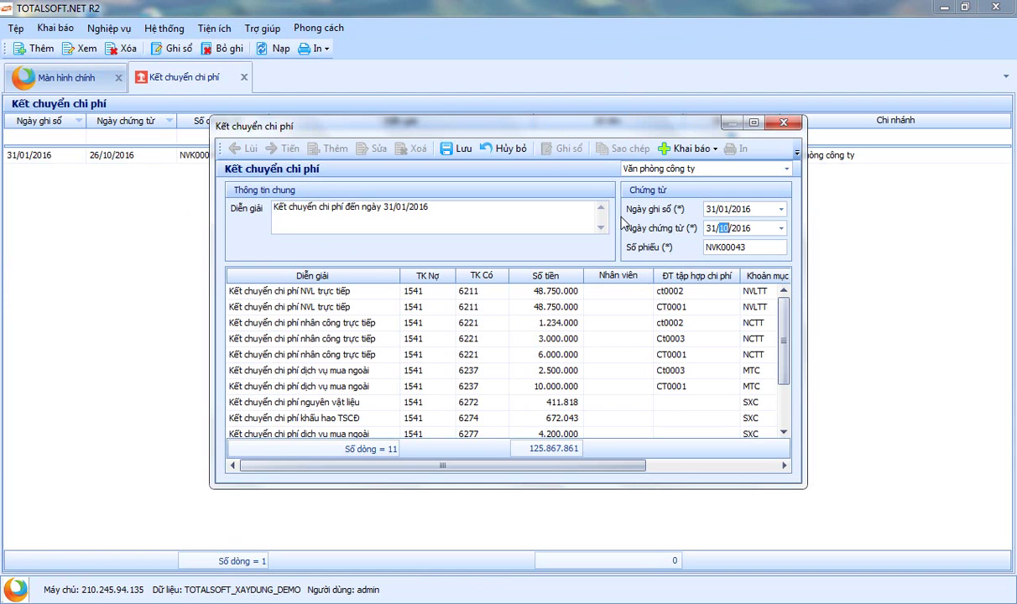
pyautogui.write('01')
pyautogui.press('Tab')
# Step: Enlarge the voucher window to show all columns, and review the direct material and direct labour transfer lines with their cost objects
pyautogui.moveTo(497, 127); pyautogui.dragTo(461, 115)
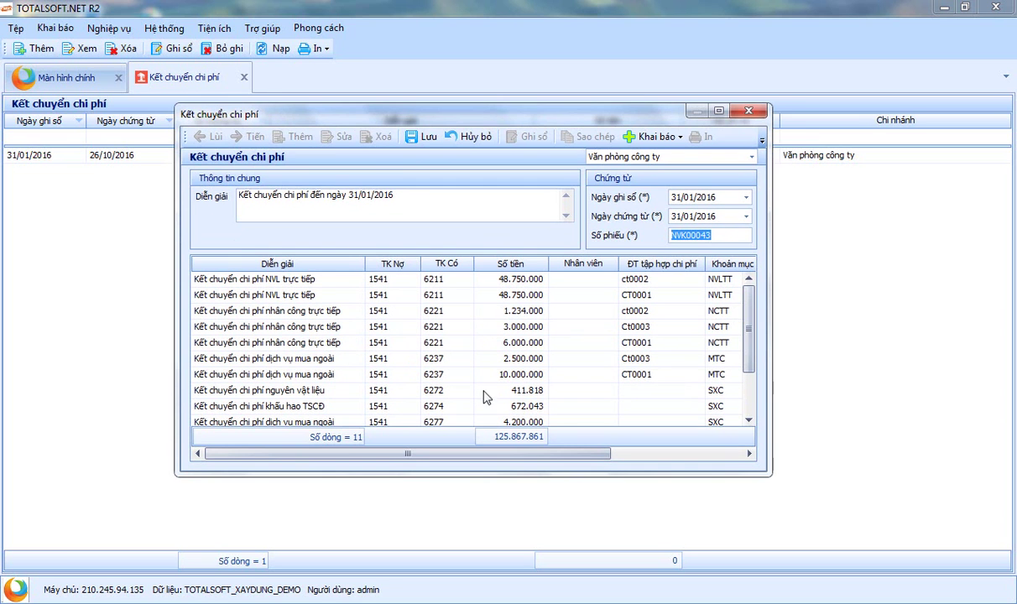
pyautogui.moveTo(767, 474); pyautogui.dragTo(959, 535)
pyautogui.moveTo(559, 109); pyautogui.dragTo(435, 68)
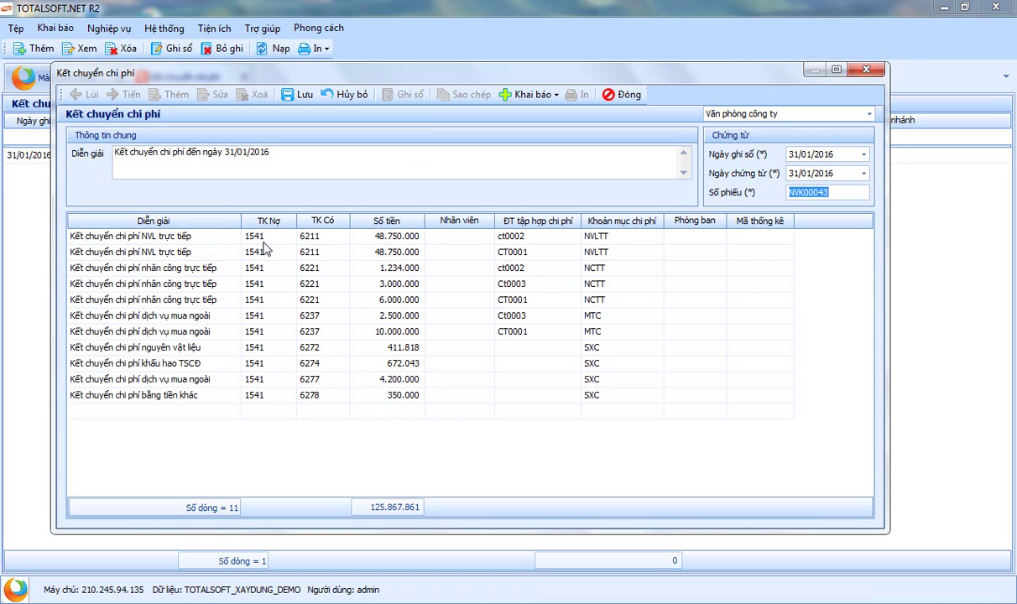
pyautogui.click(334, 238)
pyautogui.click(507, 237)
pyautogui.click(520, 254)
pyautogui.click(510, 268)
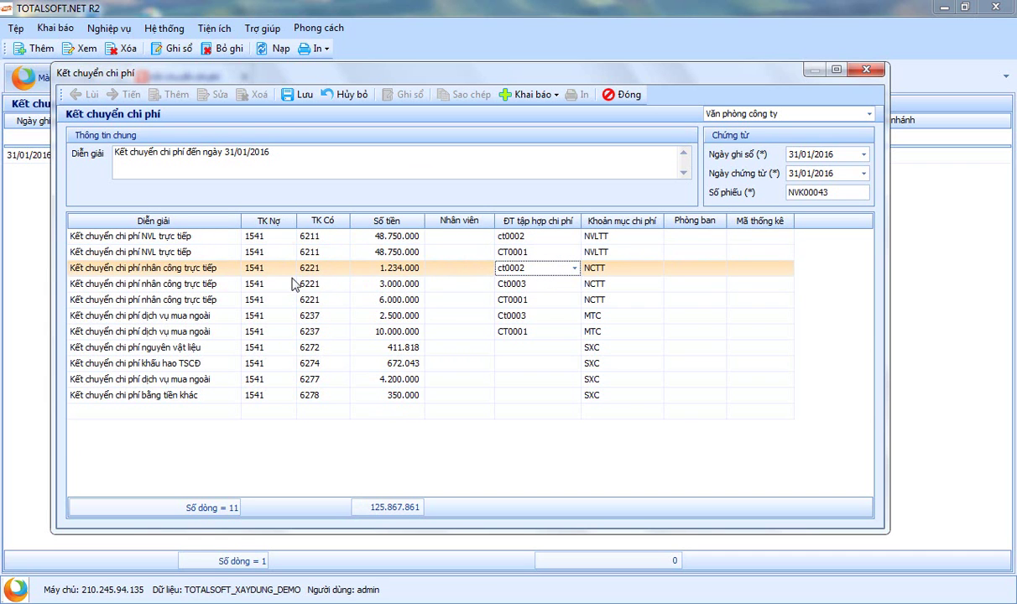
pyautogui.click(329, 288)
pyautogui.click(516, 285)
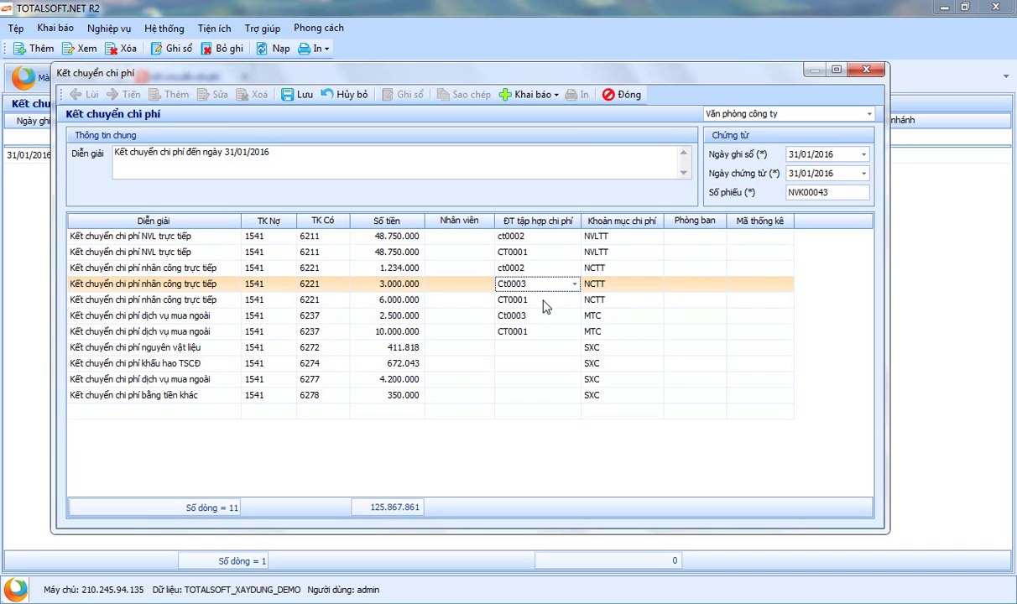
# Step: Review the overhead transfer lines for accounts 6272 to 6278 in the voucher without editing them
pyautogui.click(323, 347)
pyautogui.click(328, 345)
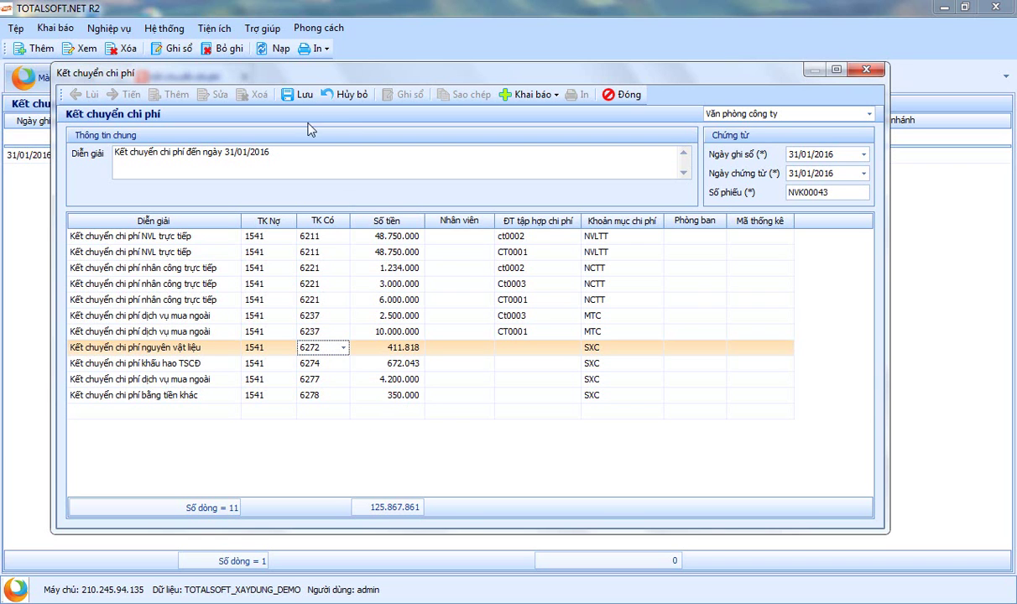
pyautogui.click(213, 395)
pyautogui.click(209, 378)
pyautogui.click(213, 363)
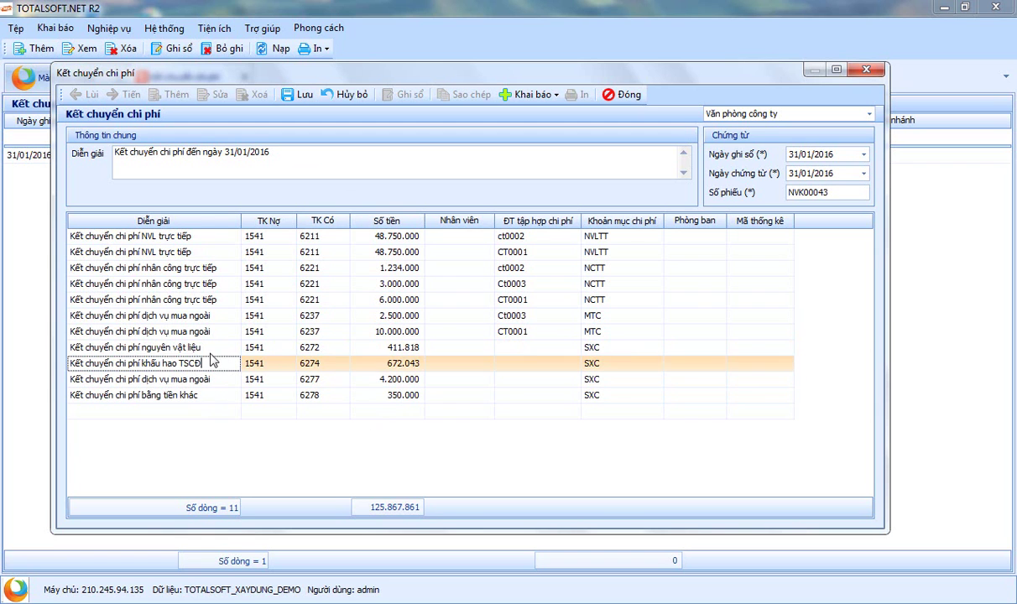
pyautogui.click(211, 352)
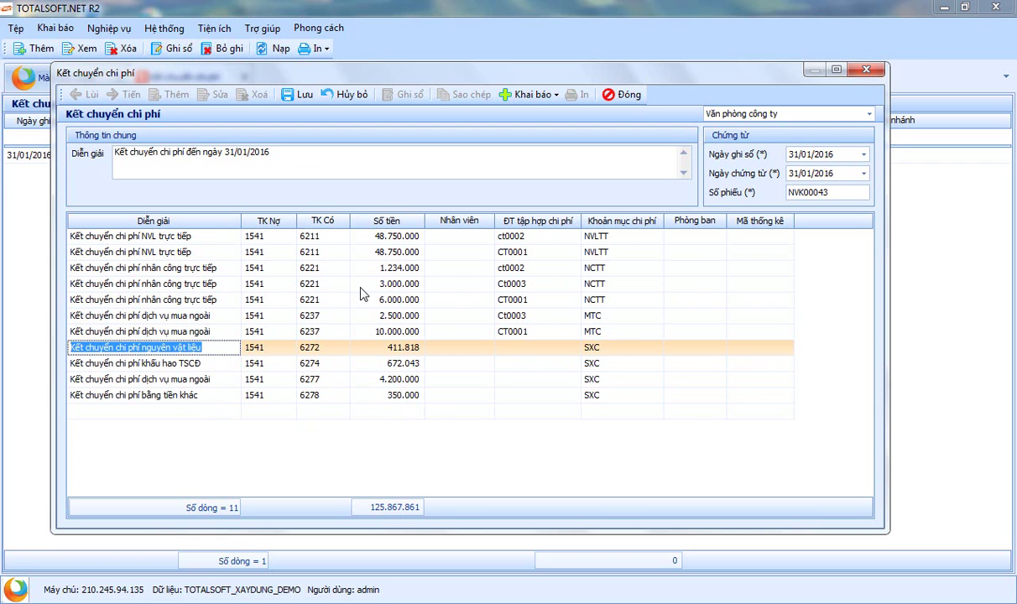
# Step: Save the cost transfer voucher, and close it together with the Kết chuyển chi phí list
pyautogui.click(300, 97)
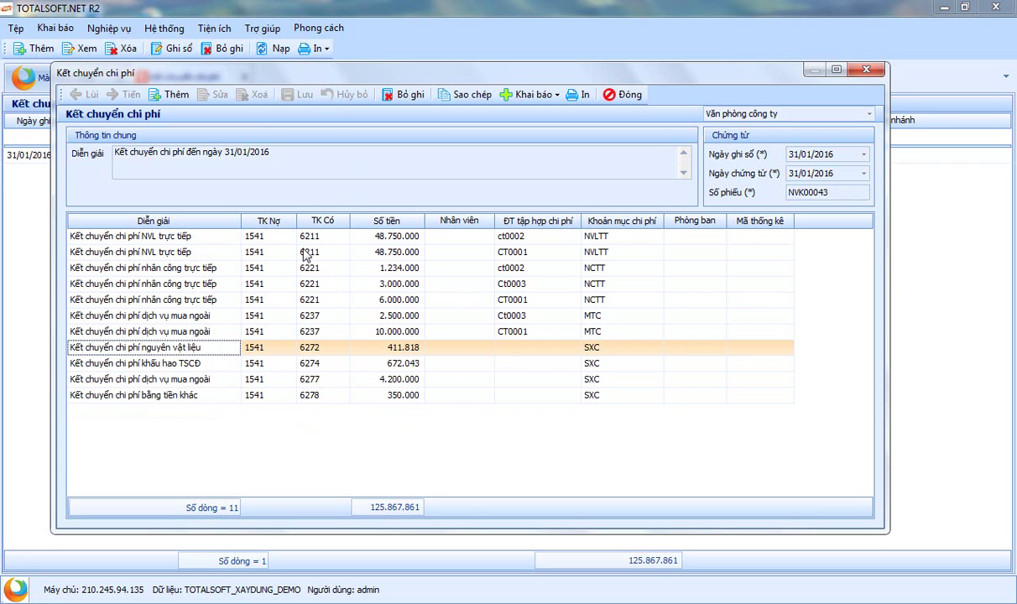
pyautogui.click(612, 95)
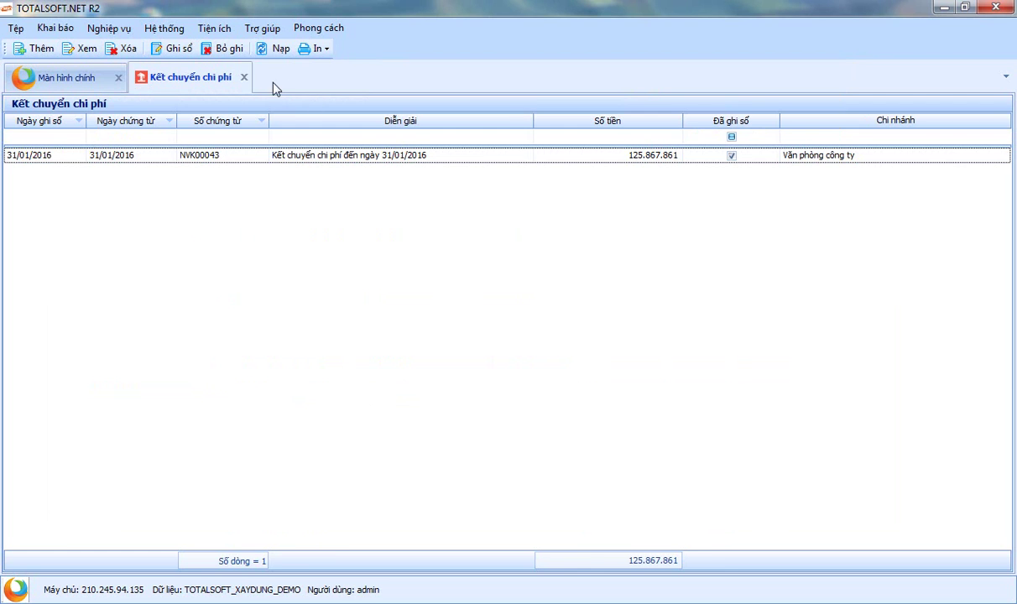
pyautogui.click(244, 77)
# Step: Run the F01-DN-Bảng cân đối tài khoản report for Tháng 1 at account level 2 with Hiển thị số dư 2 bên enabled
pyautogui.click(818, 212)
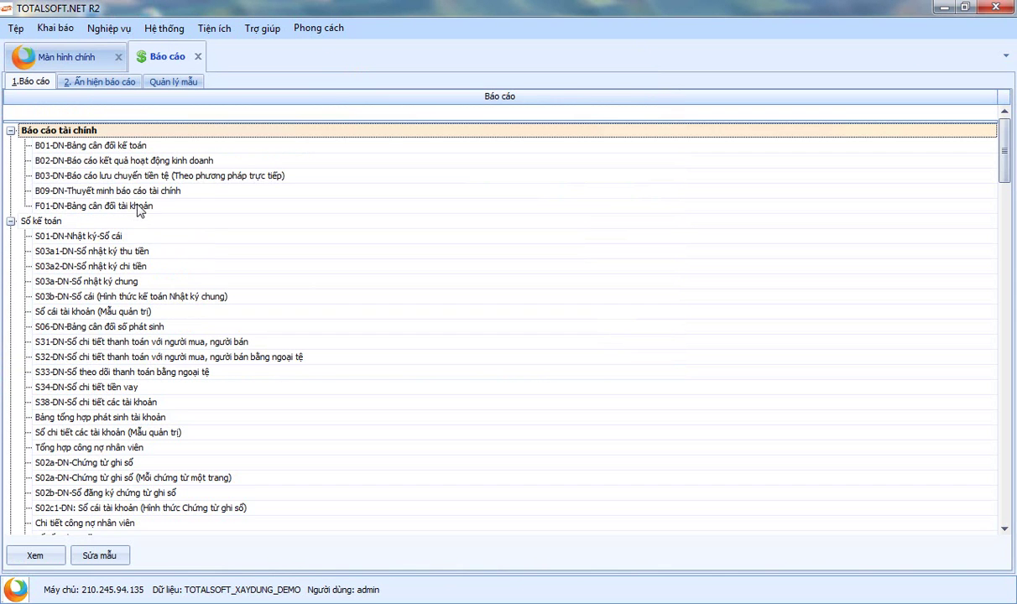
pyautogui.doubleClick(138, 206)
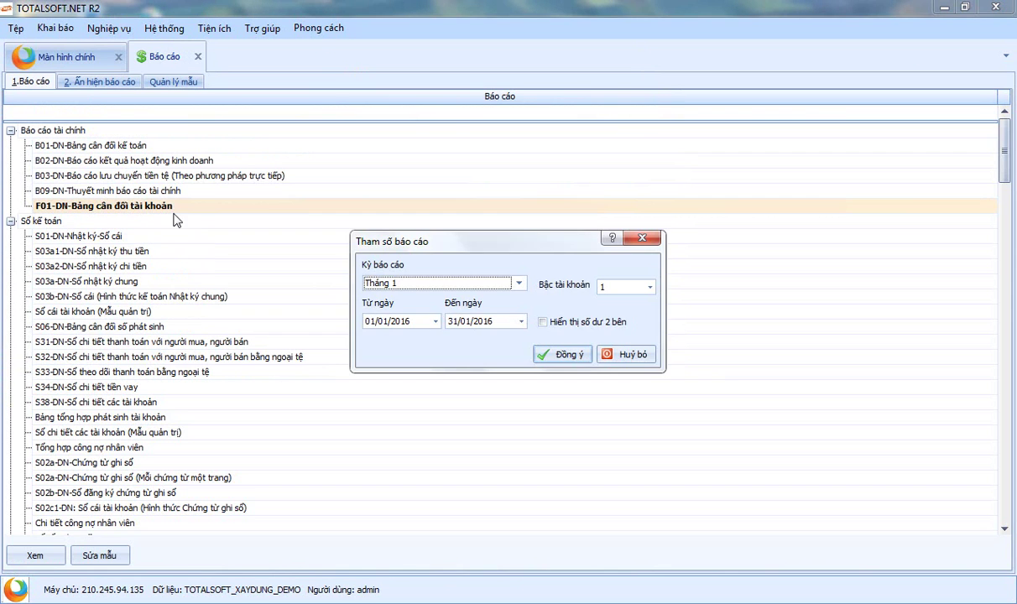
pyautogui.click(519, 286)
pyautogui.click(518, 287)
pyautogui.click(649, 287)
pyautogui.click(597, 304)
pyautogui.click(549, 324)
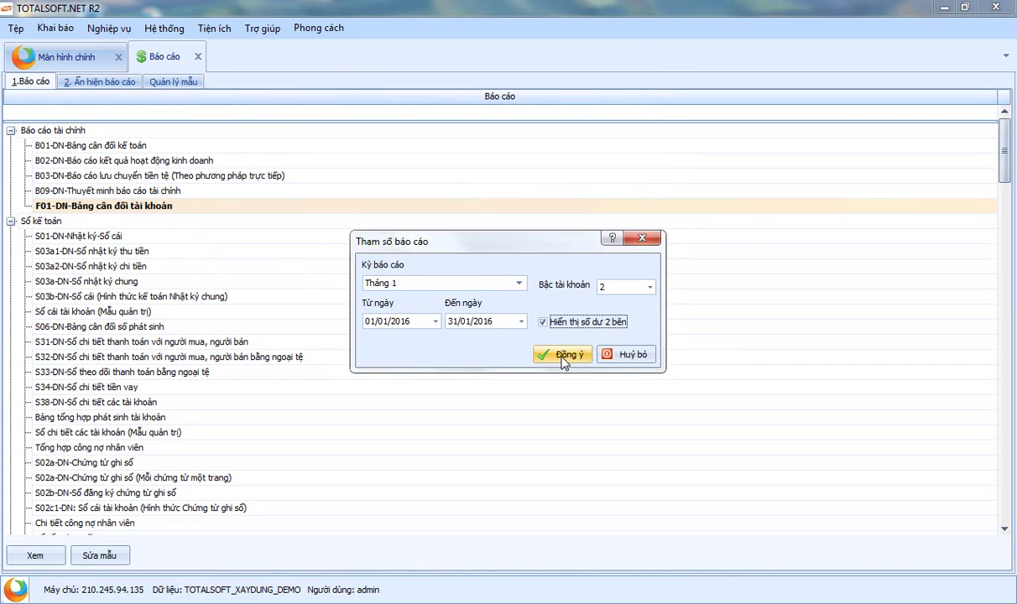
pyautogui.click(562, 356)
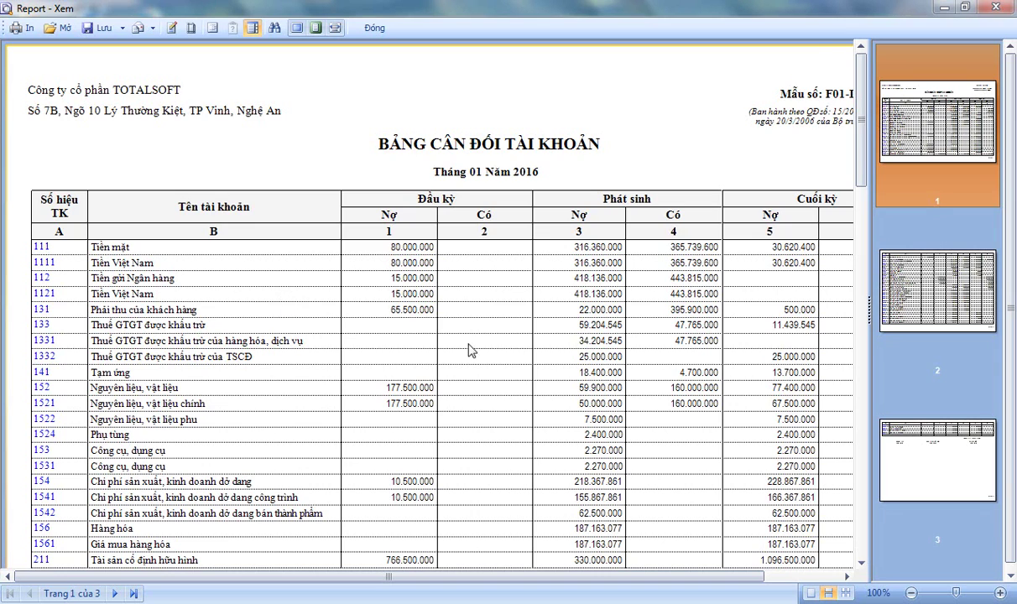
# Step: Check the cost accounts 621 to 627 in the trial balance, and close the report and the report list
pyautogui.scroll(-15, 290, 270)
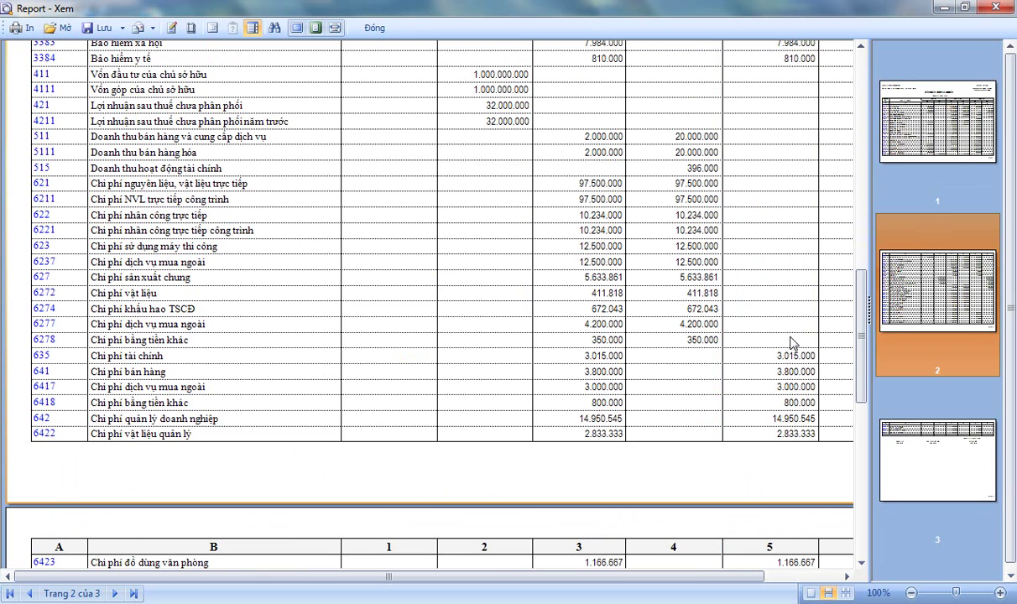
pyautogui.click(375, 28)
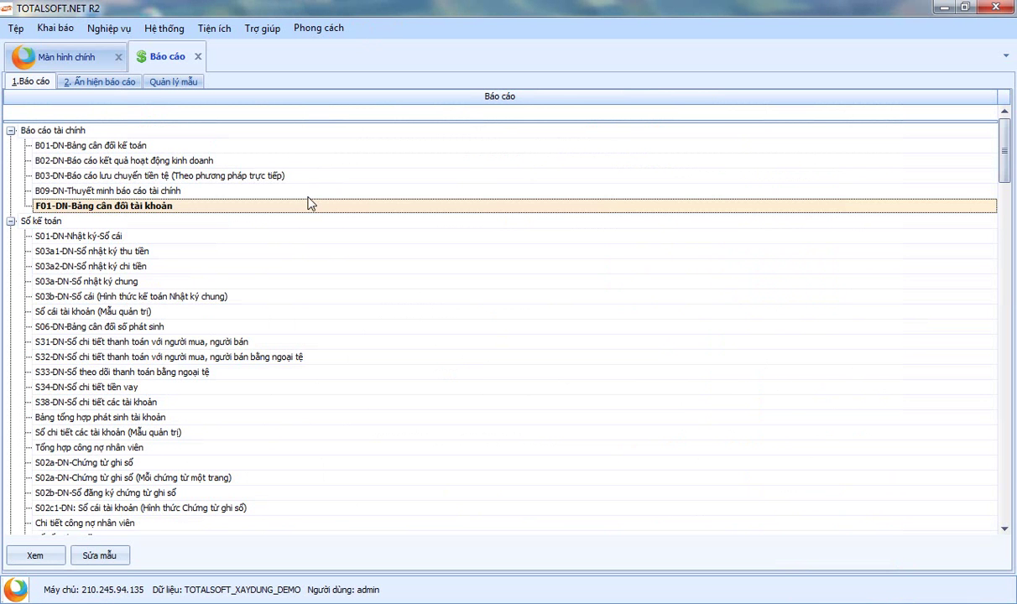
pyautogui.click(200, 57)
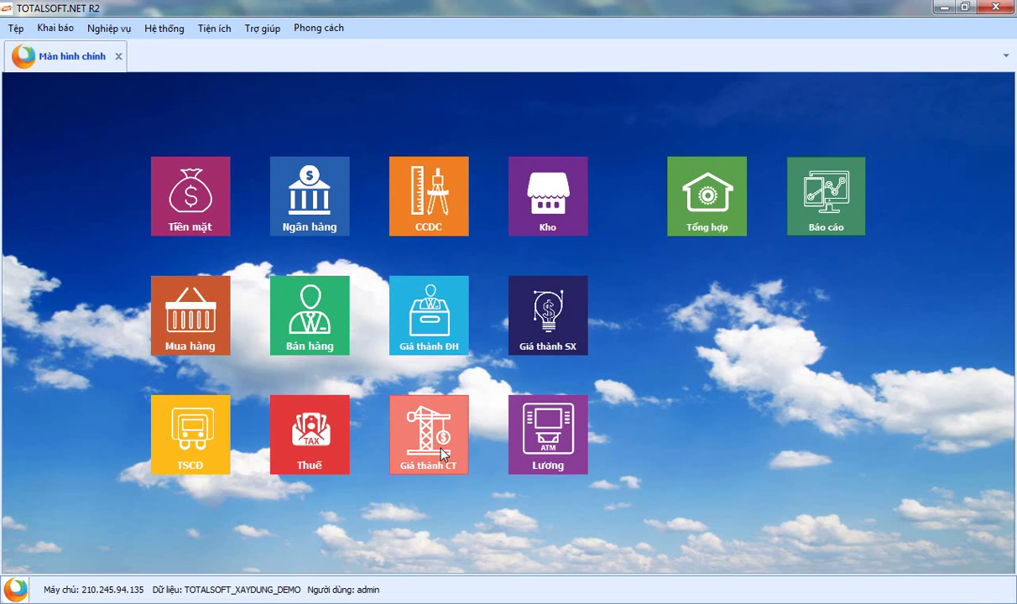
# Step: Open Phân bổ chi phí under Giá thành công trình and add a new cost allocation
pyautogui.click(417, 424)
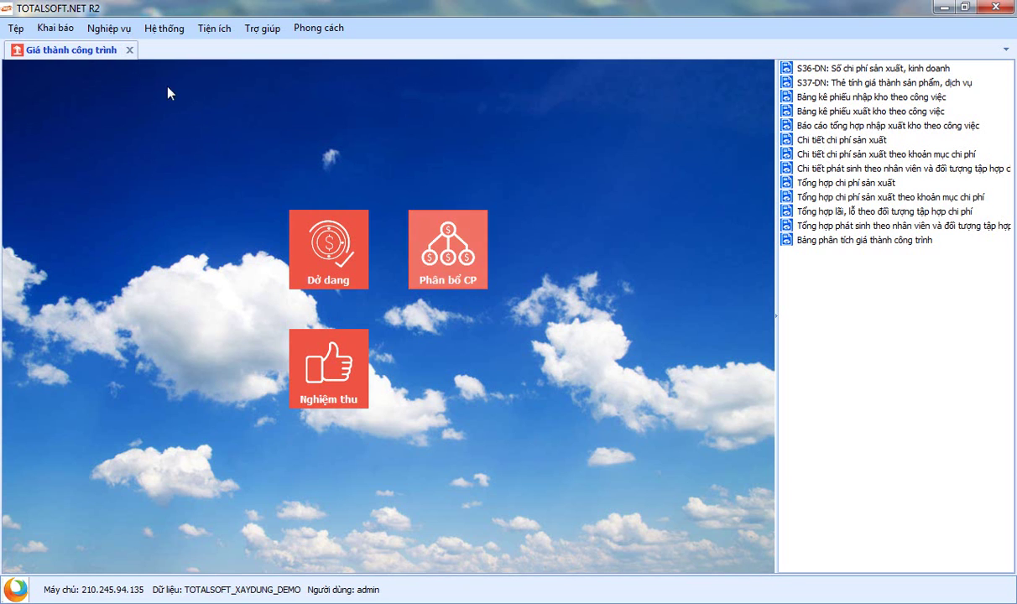
pyautogui.click(109, 28)
pyautogui.moveTo(152, 206)
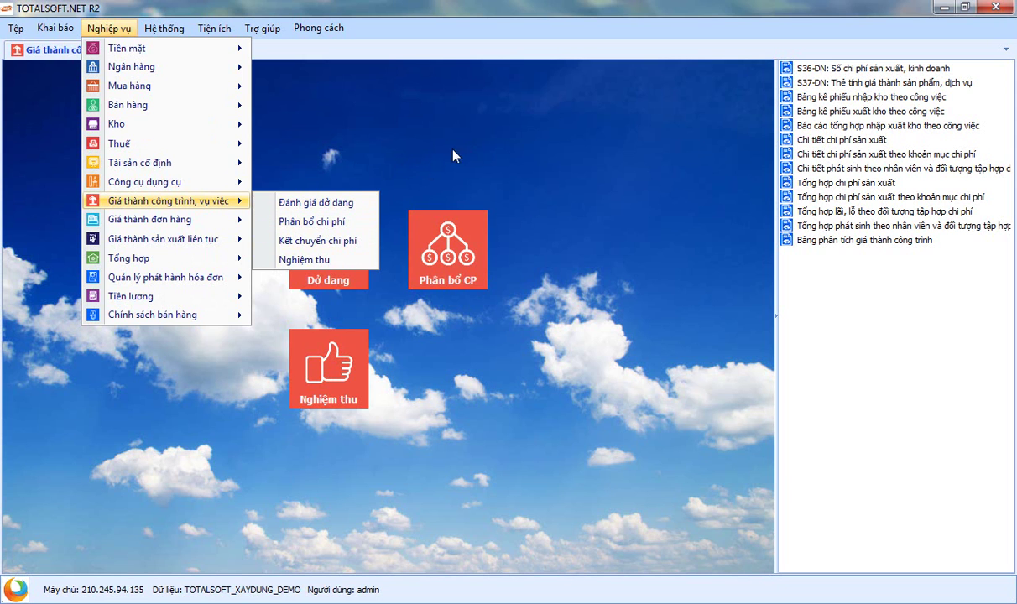
pyautogui.click(457, 262)
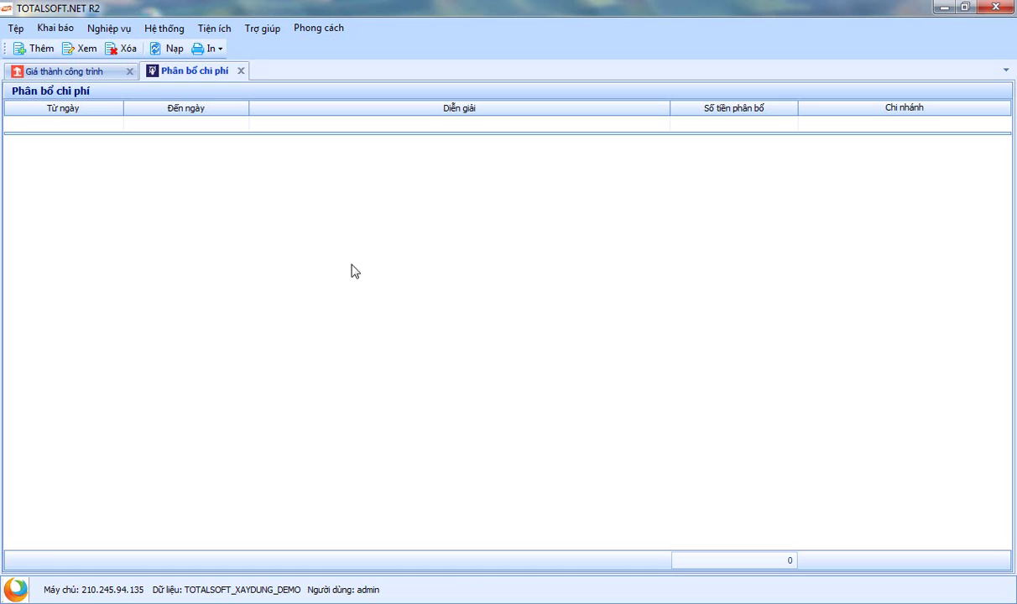
pyautogui.rightClick(253, 158)
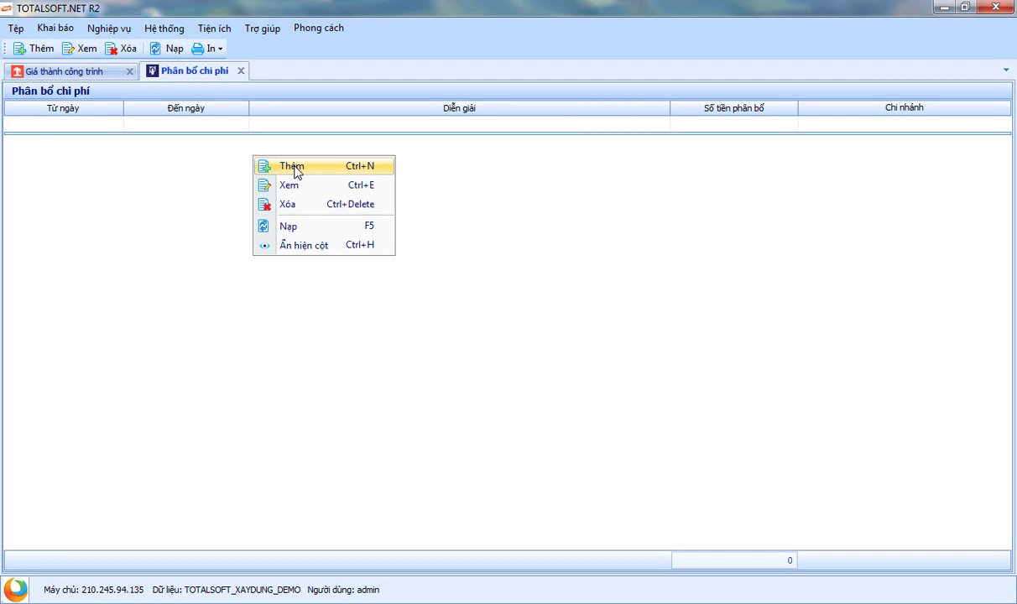
pyautogui.click(293, 168)
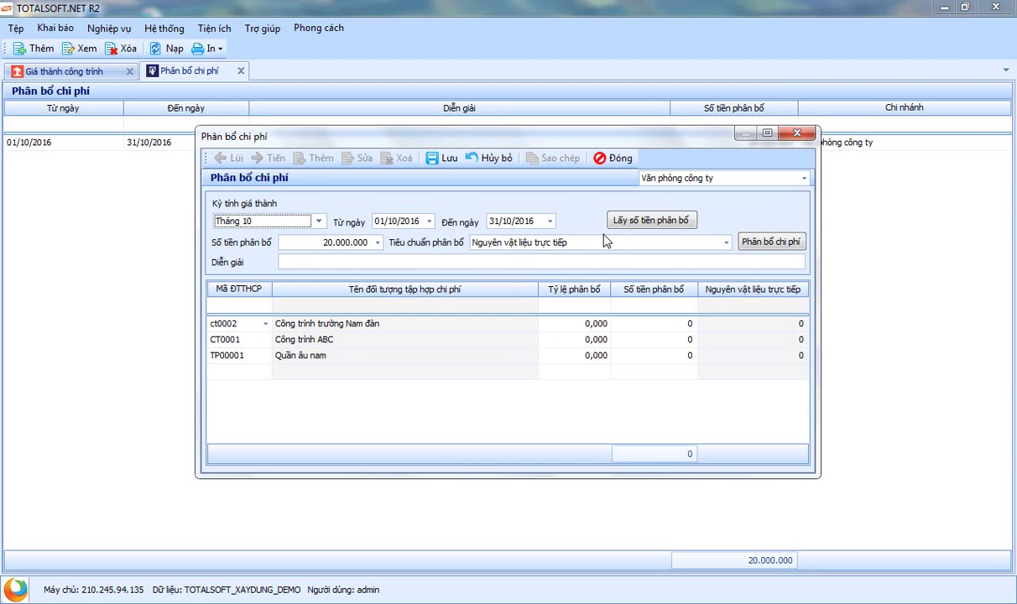
# Step: Set the costing period to Tháng 1 and retrieve the amount to allocate for that period
pyautogui.click(319, 221)
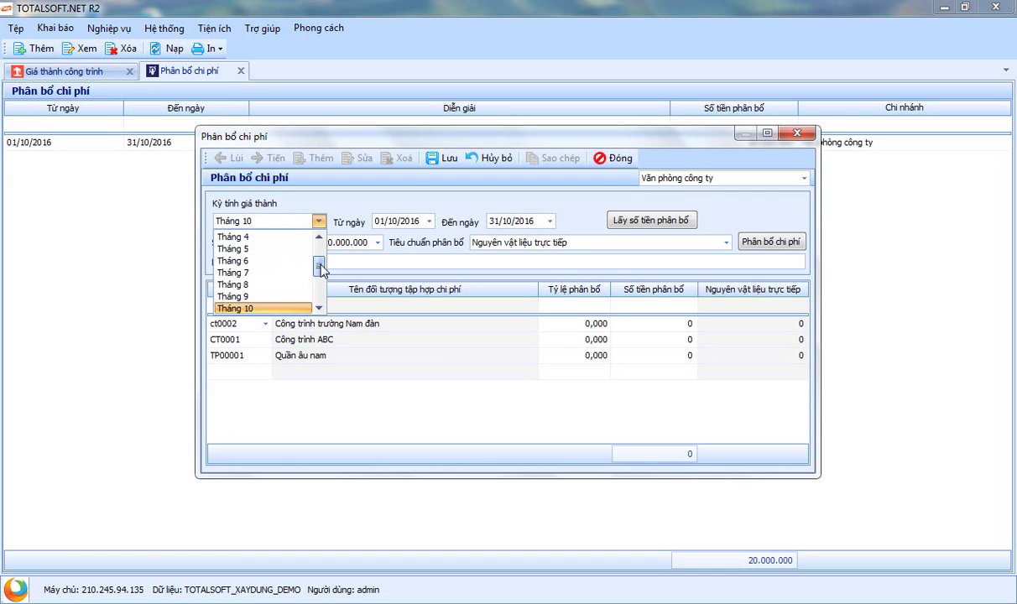
pyautogui.moveTo(317, 263); pyautogui.dragTo(317, 251)
pyautogui.click(280, 252)
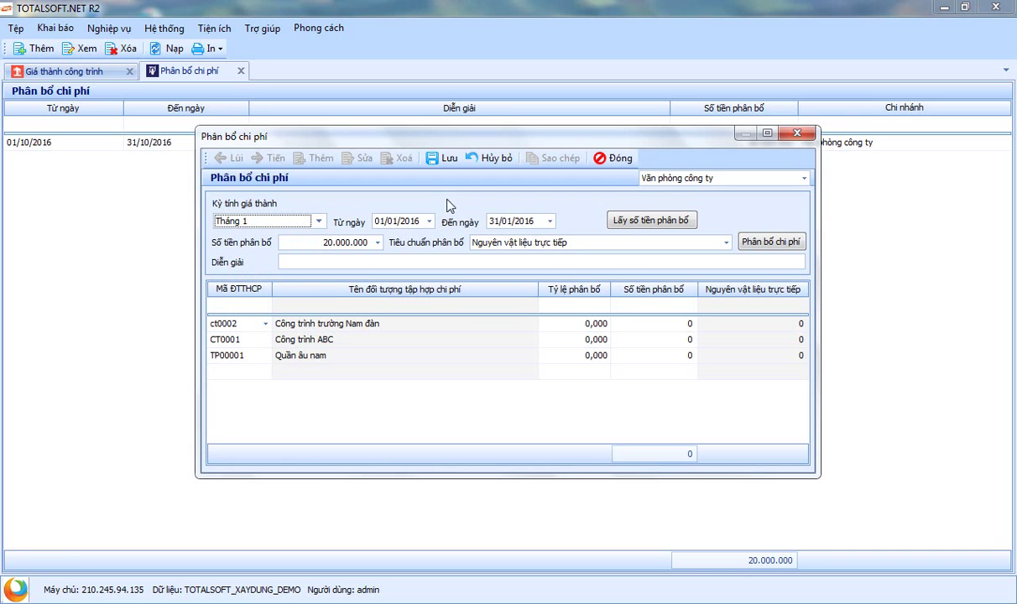
pyautogui.click(654, 221)
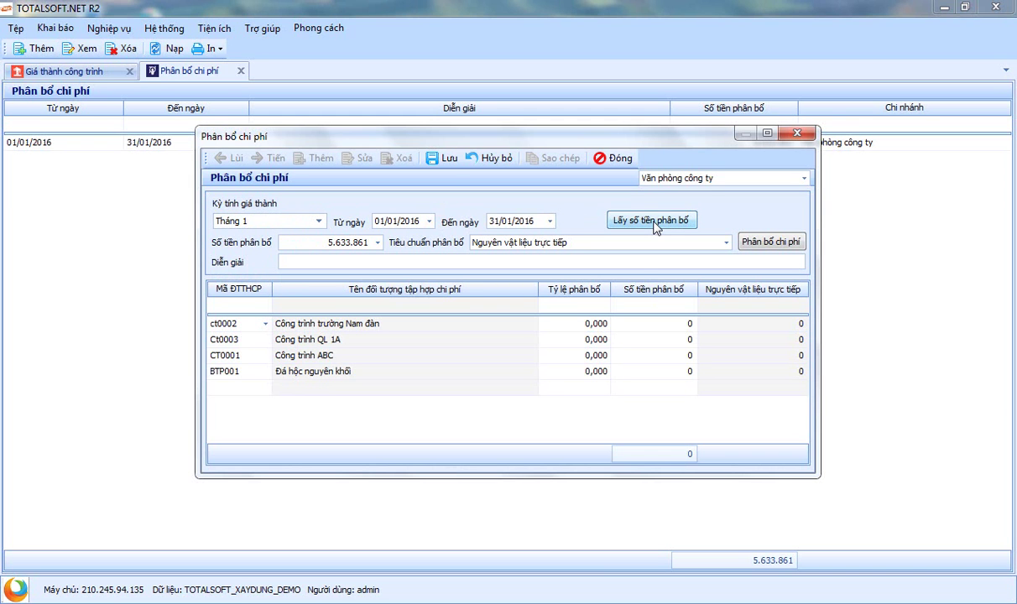
pyautogui.moveTo(468, 146)
pyautogui.mouseDown()
pyautogui.moveTo(447, 158)
pyautogui.moveTo(470, 159)
pyautogui.mouseUp()
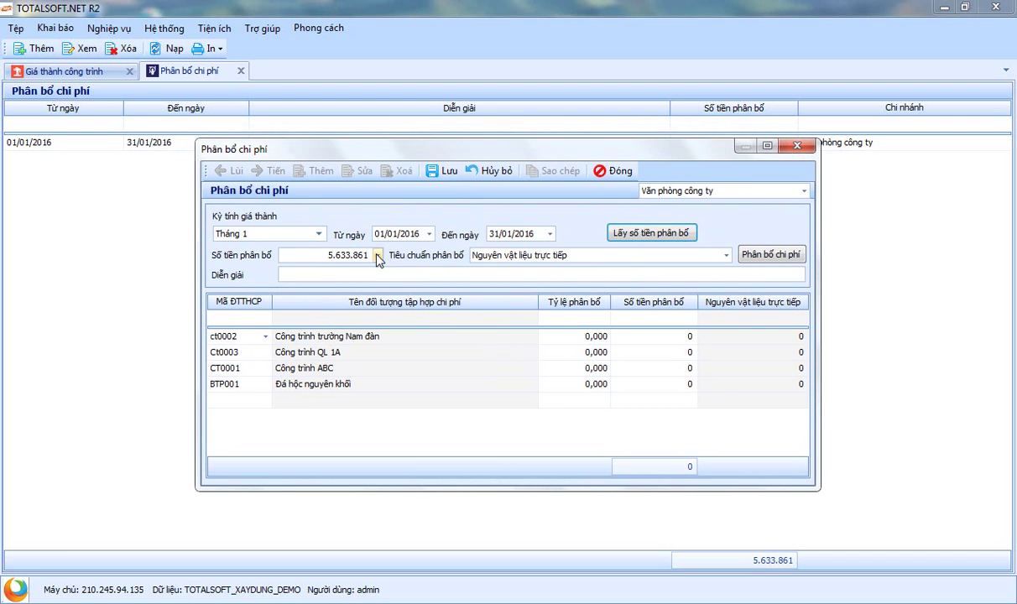
pyautogui.moveTo(312, 255); pyautogui.dragTo(379, 255)
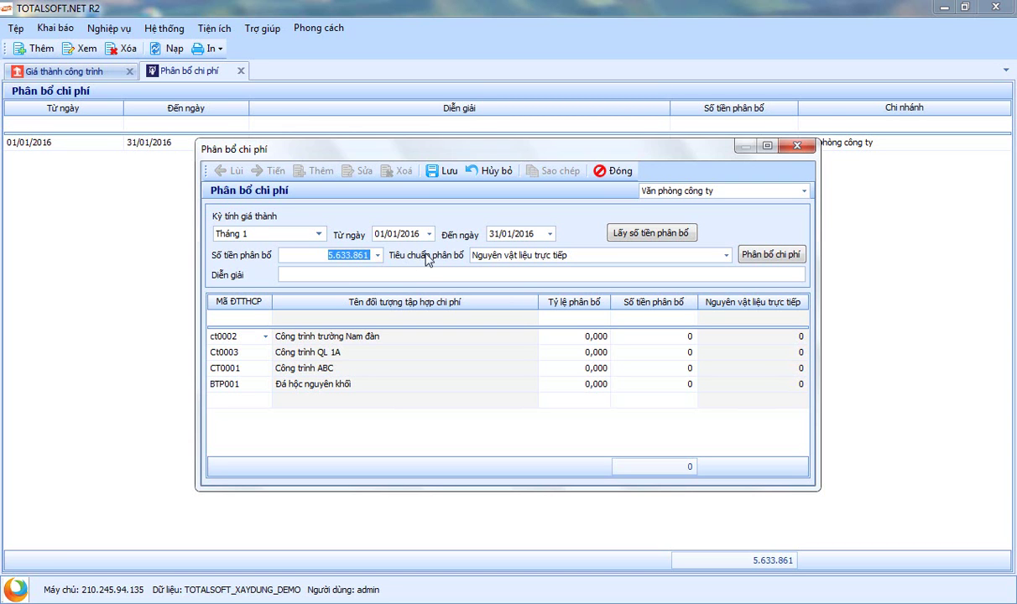
# Step: Choose Nguyên vật liệu trực tiếp as the allocation criterion and allocate the cost to the cost objects
pyautogui.click(552, 258)
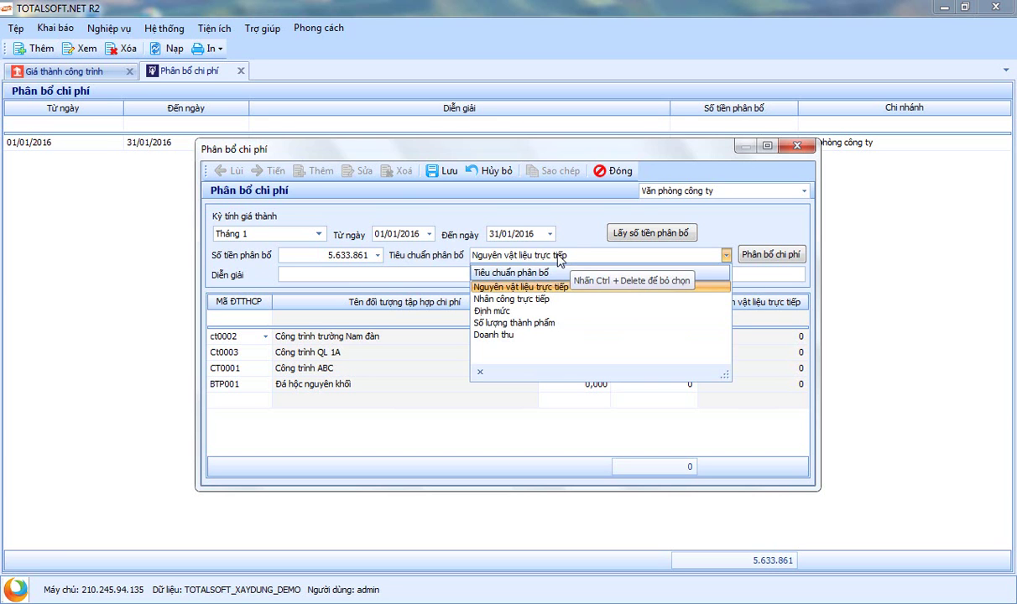
pyautogui.click(524, 287)
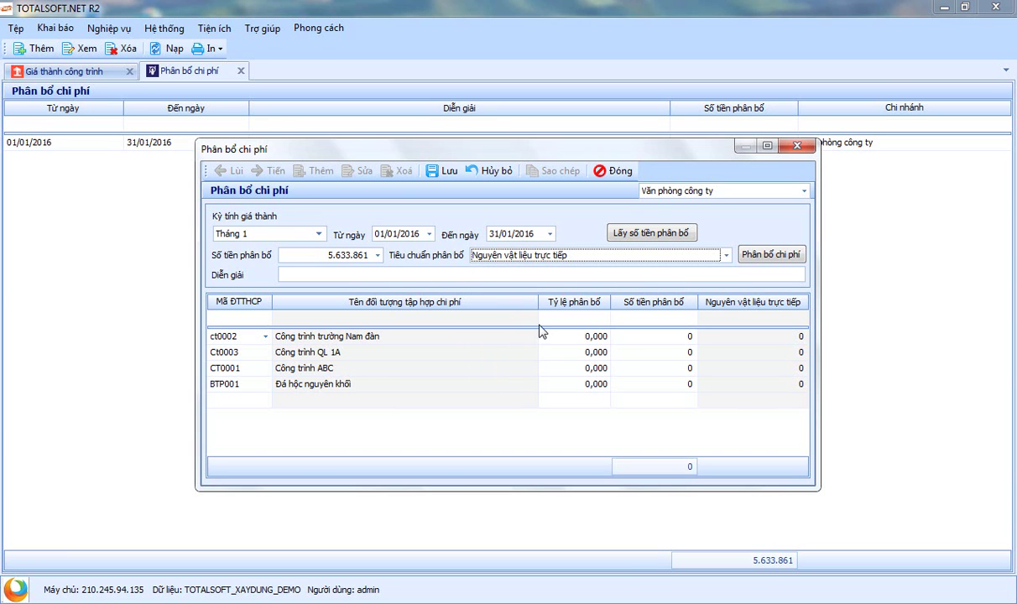
pyautogui.click(762, 258)
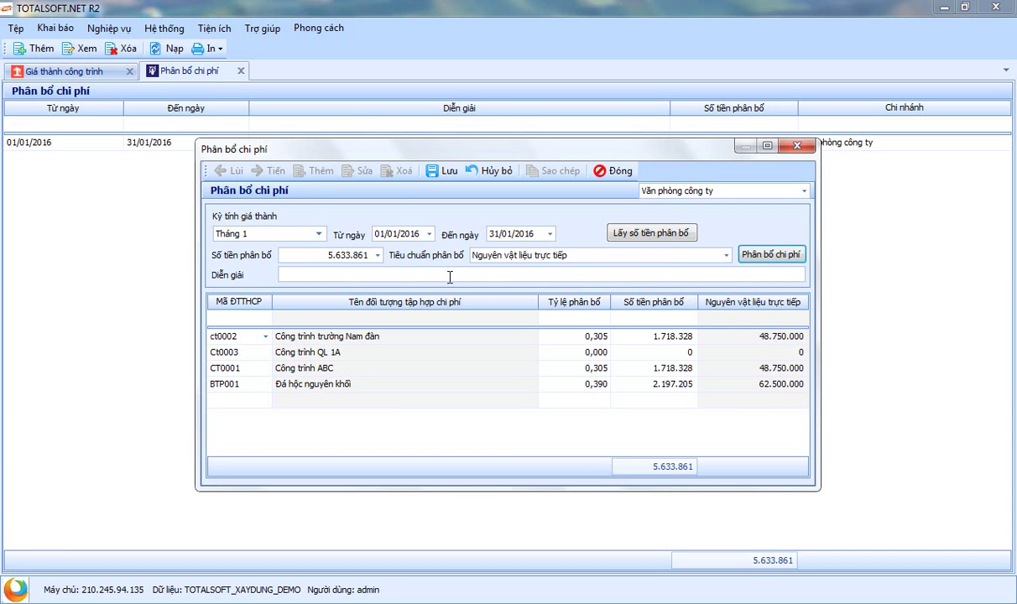
# Step: Review the allocation result for each cost object, including the amount and direct material basis of BTP001, without editing it
pyautogui.click(314, 336)
pyautogui.click(315, 351)
pyautogui.click(317, 367)
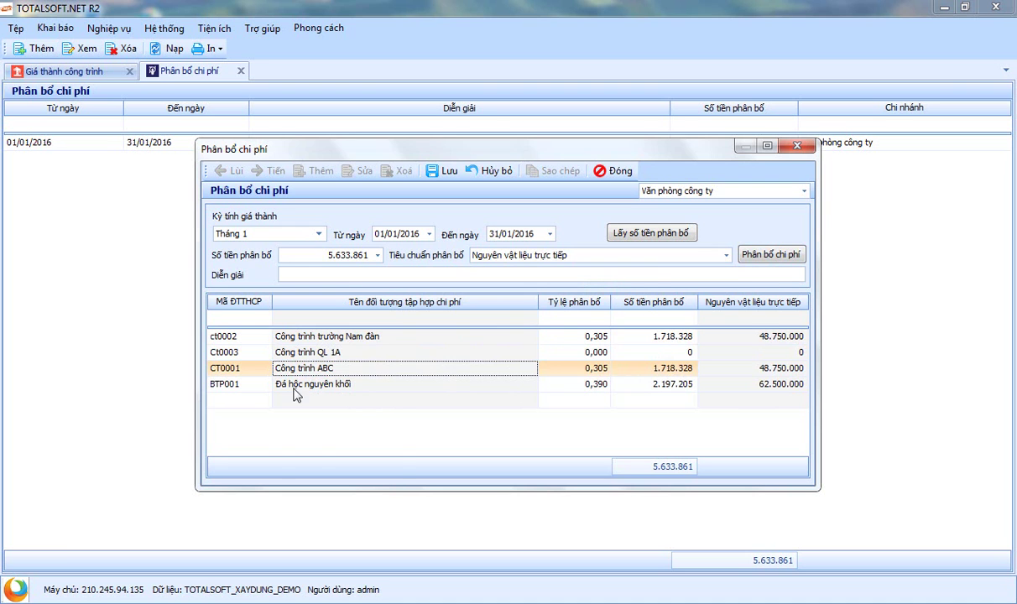
pyautogui.click(254, 388)
pyautogui.click(335, 389)
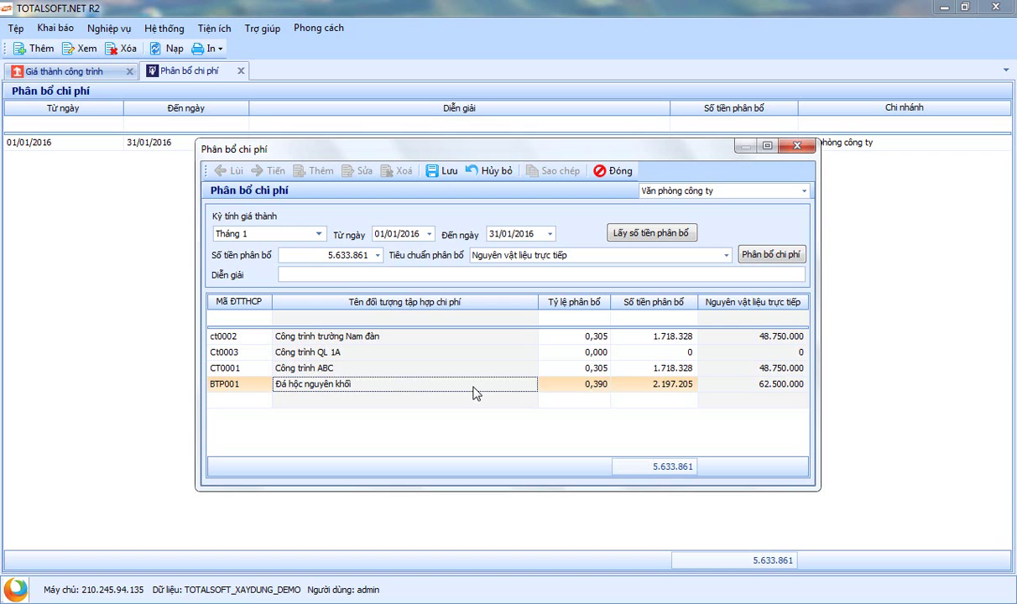
pyautogui.click(754, 388)
pyautogui.click(663, 383)
pyautogui.doubleClick(663, 383)
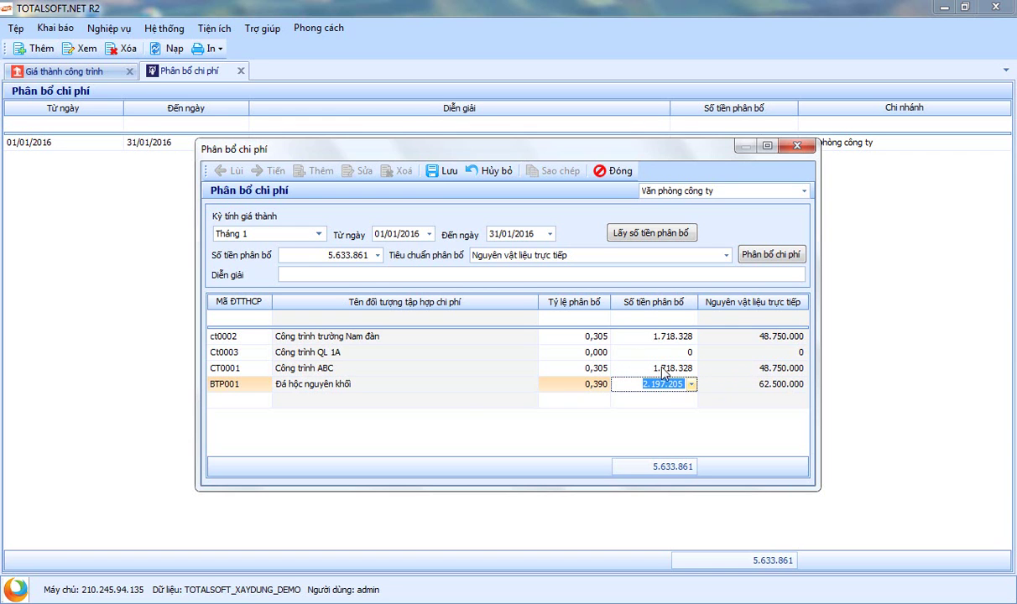
pyautogui.moveTo(526, 152); pyautogui.dragTo(487, 155)
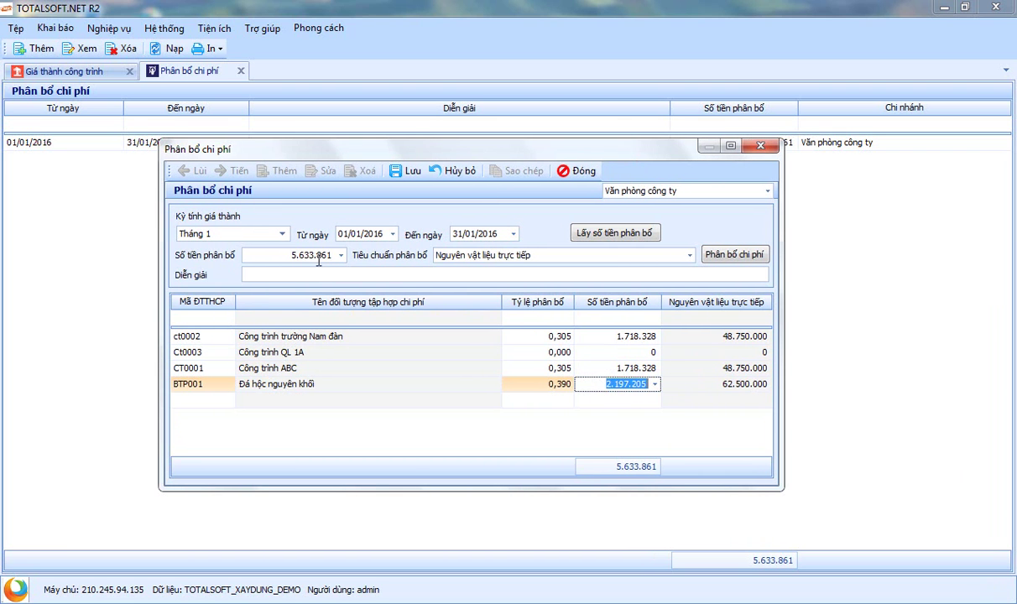
# Step: Check the allocated amounts of the cost objects, save the January cost allocation, and close it along with the Phân bổ chi phí list
pyautogui.click(601, 385)
pyautogui.moveTo(596, 383); pyautogui.dragTo(641, 369)
pyautogui.click(609, 337)
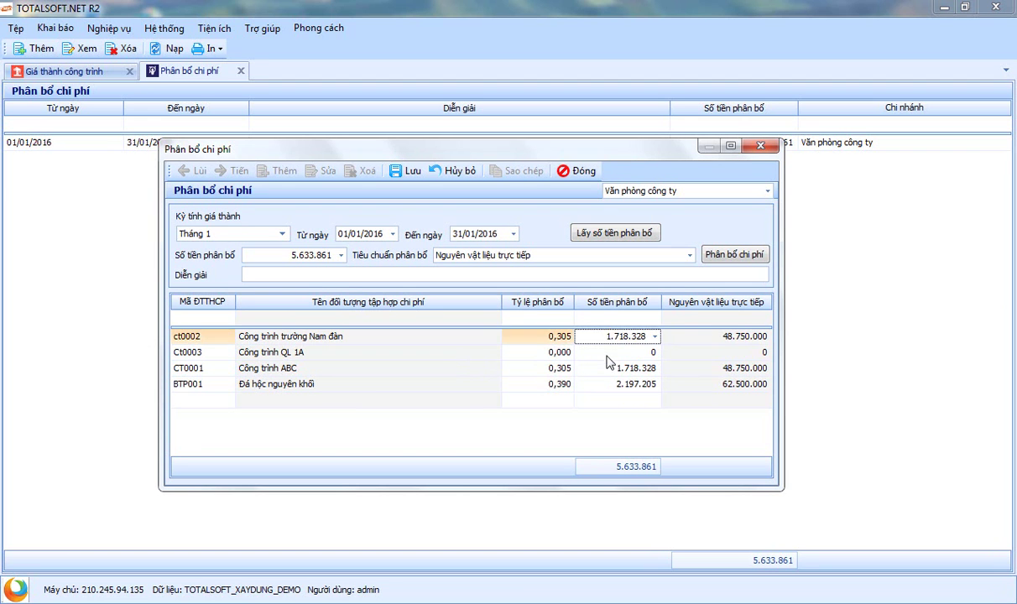
pyautogui.click(609, 369)
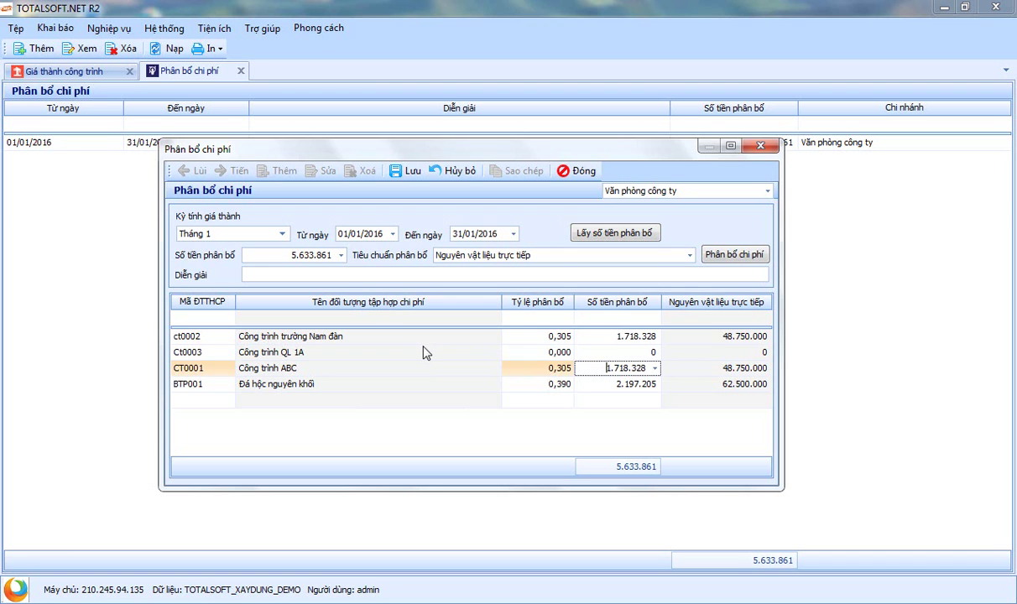
pyautogui.click(404, 178)
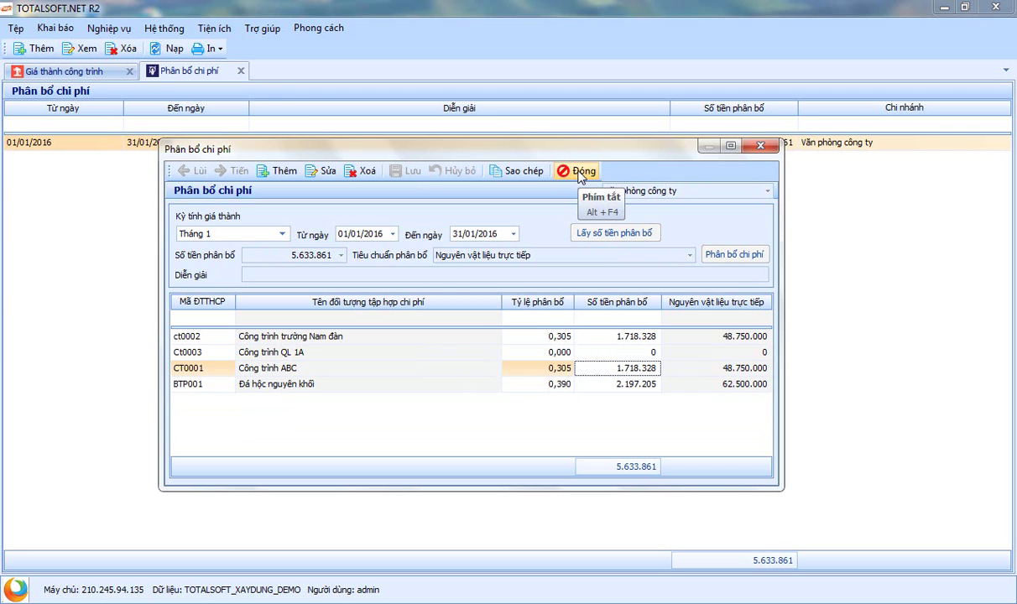
pyautogui.click(581, 172)
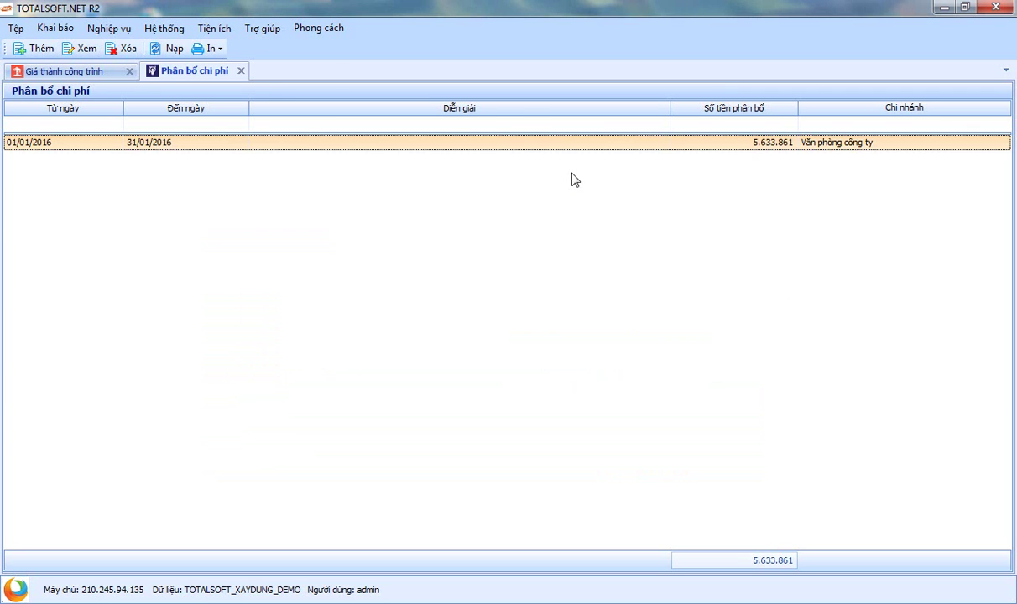
pyautogui.click(240, 71)
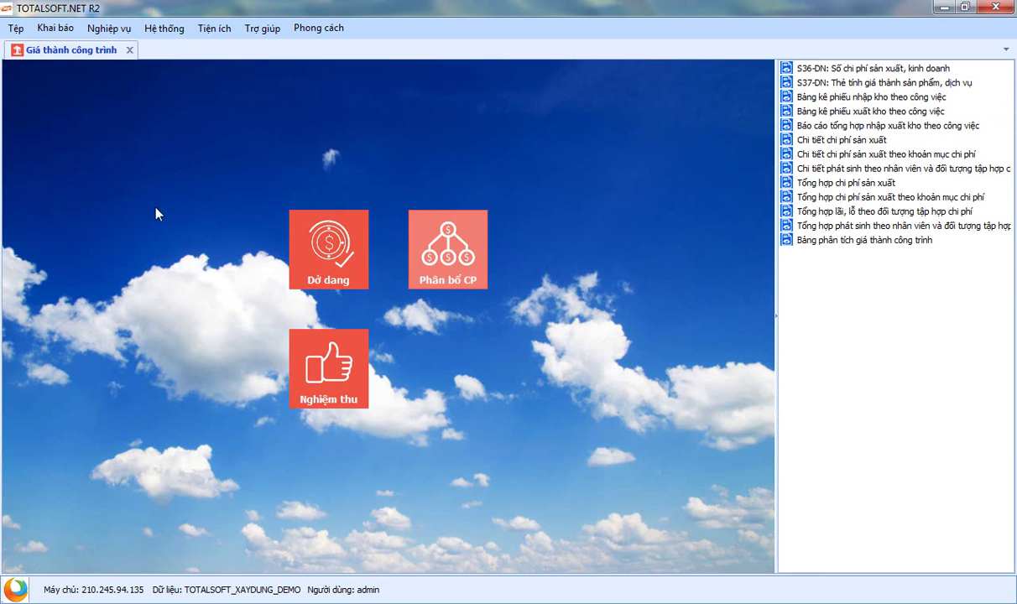
# Step: Run the Bảng phân tích giá thành công trình report for Tháng 1 on projects CT0001, ct0002 and Ct0003
pyautogui.click(828, 244)
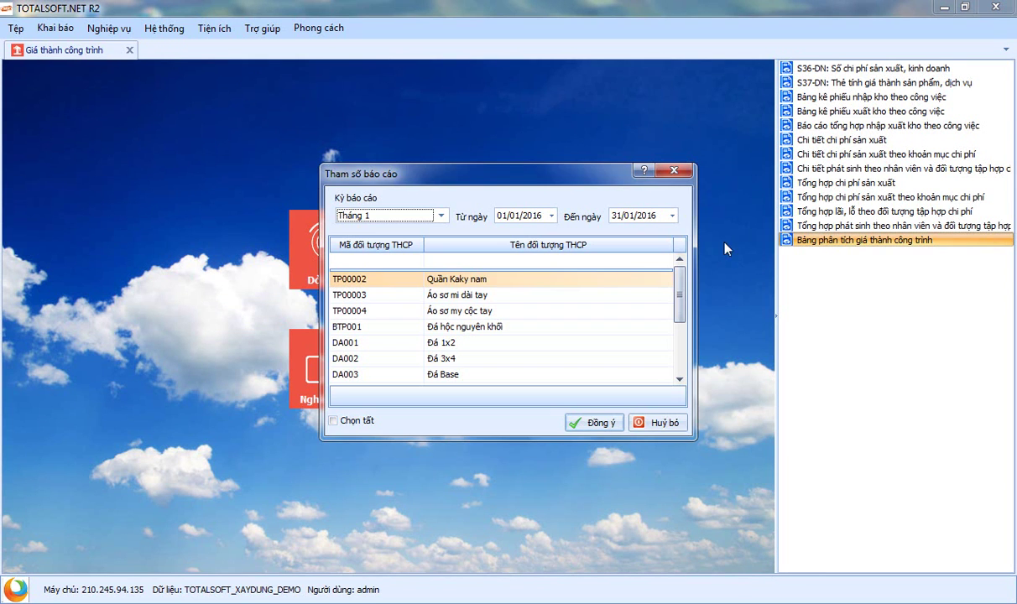
pyautogui.click(503, 311)
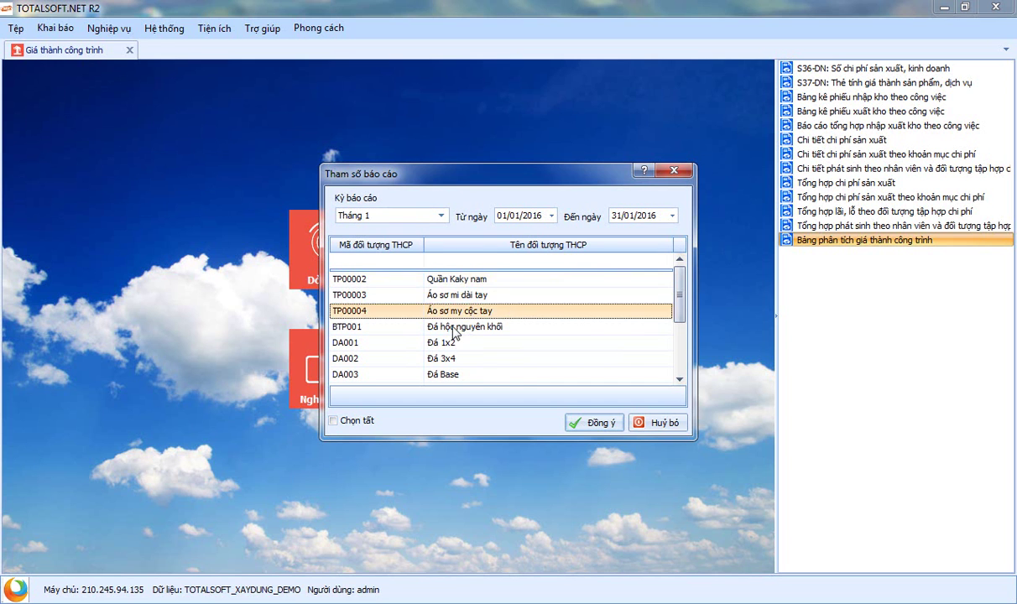
pyautogui.scroll(-2, 464, 331)
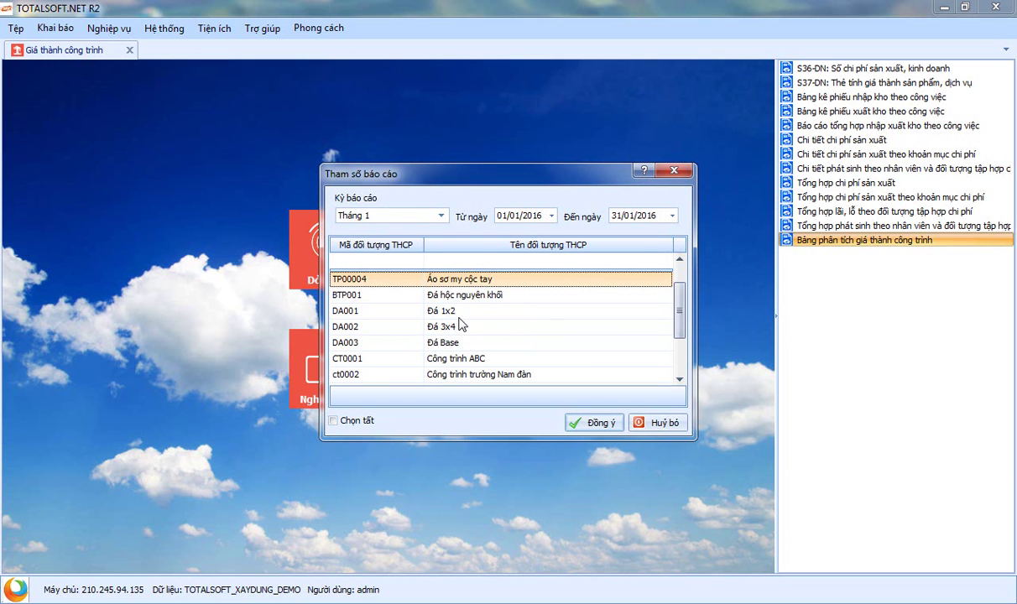
pyautogui.scroll(-2, 470, 331)
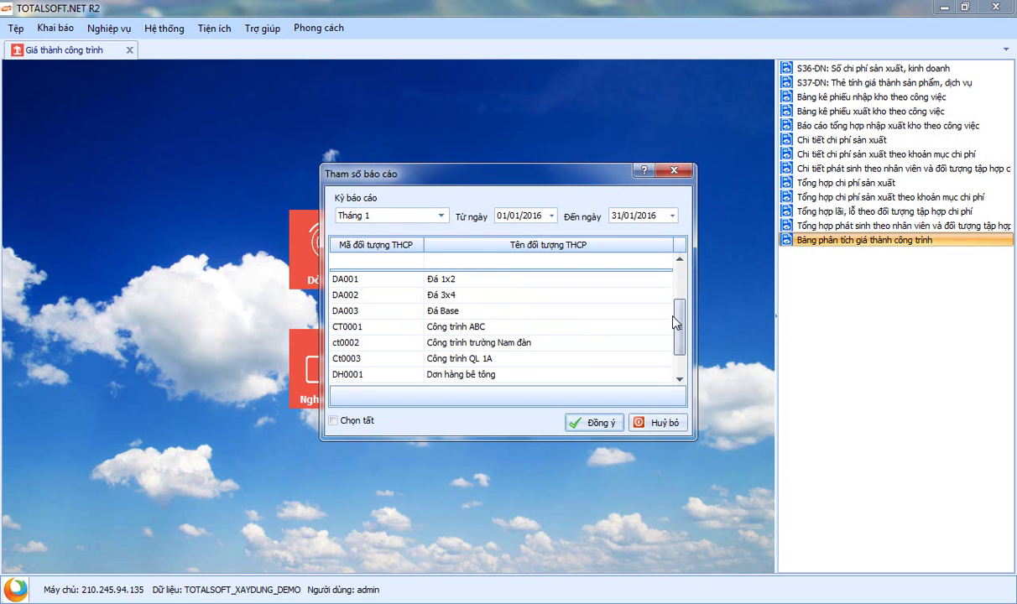
pyautogui.scroll(-1, 680, 349)
pyautogui.moveTo(681, 337)
pyautogui.mouseDown()
pyautogui.moveTo(681, 300)
pyautogui.moveTo(681, 347)
pyautogui.mouseUp()
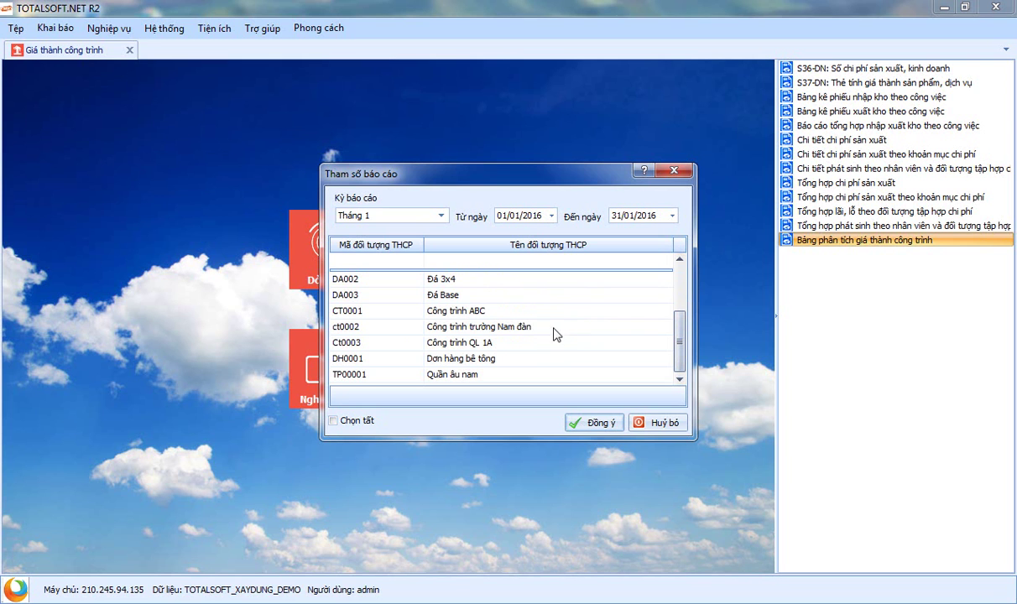
pyautogui.click(462, 312)
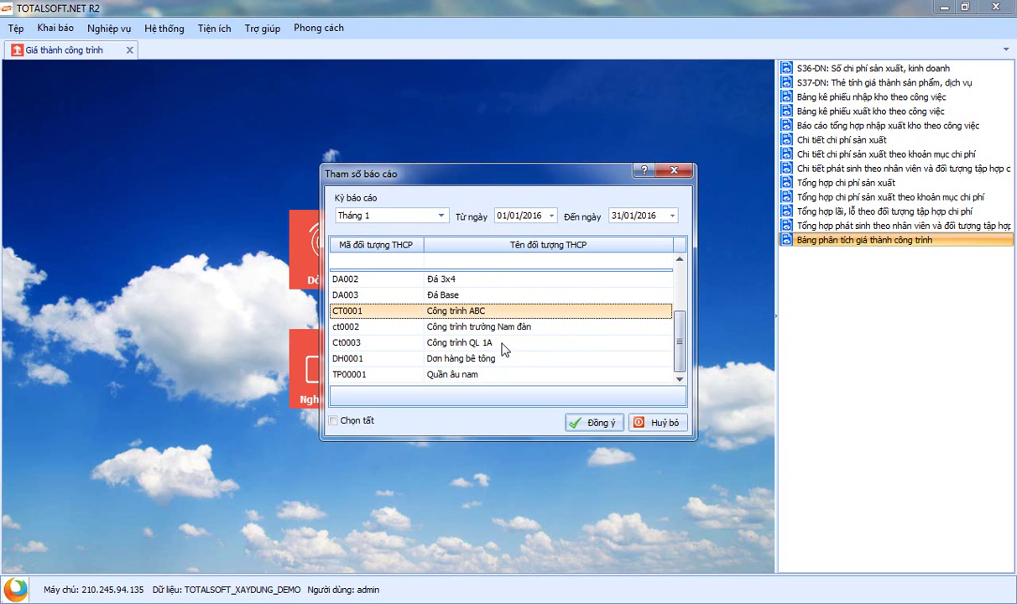
pyautogui.click(495, 329)
pyautogui.click(458, 338)
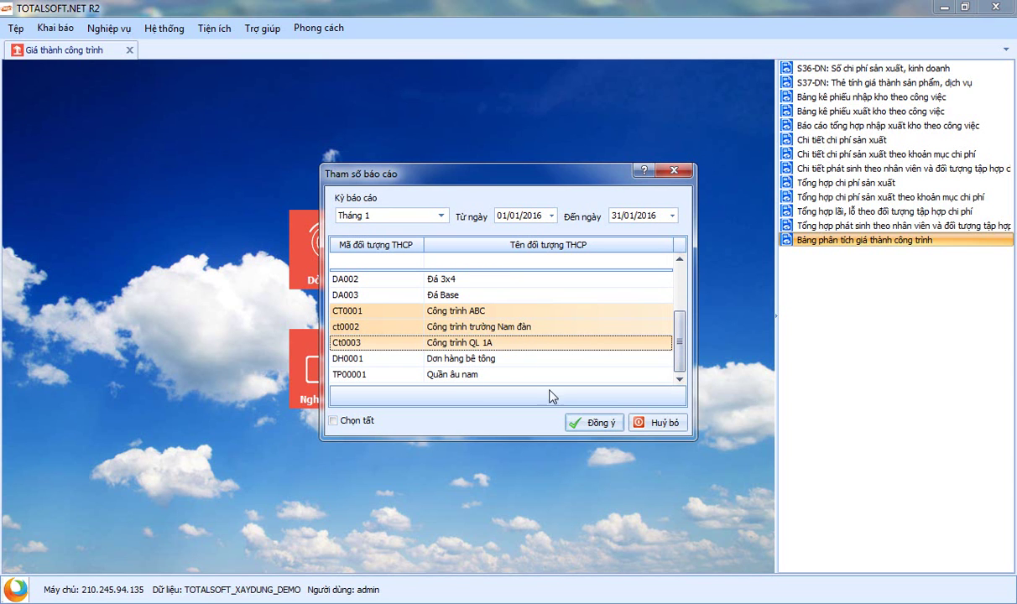
pyautogui.click(590, 424)
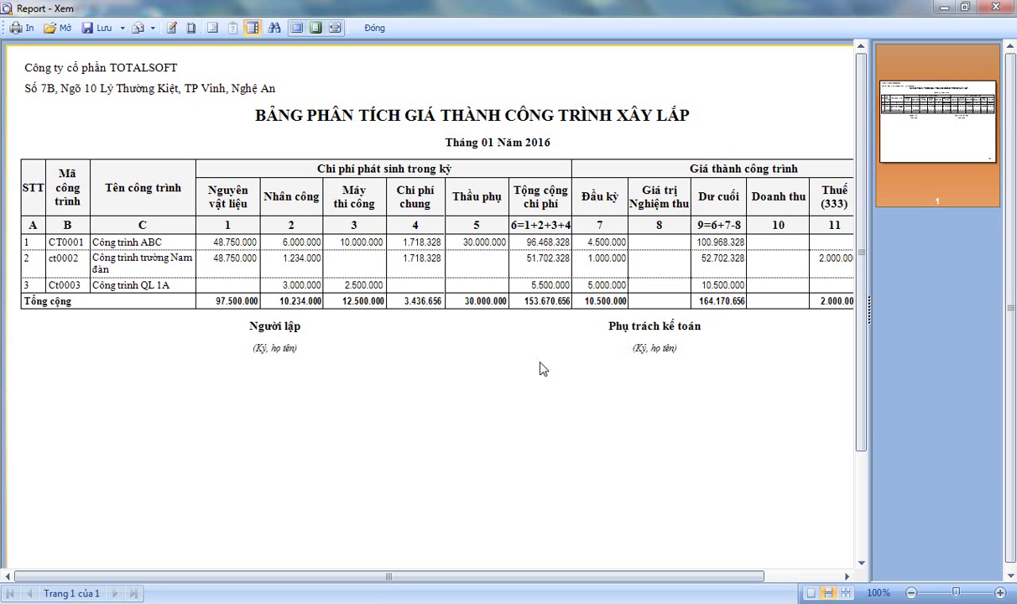
# Step: Examine the cost analysis report's columns through Lãi/Lỗ, and close the report and the Giá thành công trình module
pyautogui.moveTo(390, 579); pyautogui.dragTo(468, 578)
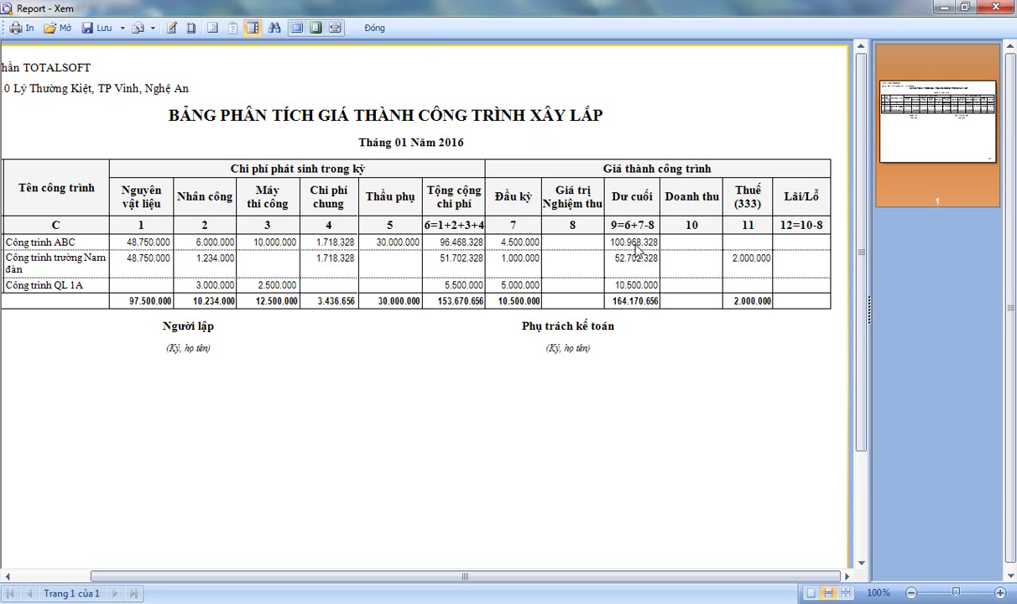
pyautogui.click(374, 28)
pyautogui.click(129, 51)
# Step: Open Kết chuyển under Tổng hợp and add a new profit and loss transfer
pyautogui.click(100, 27)
pyautogui.moveTo(189, 209)
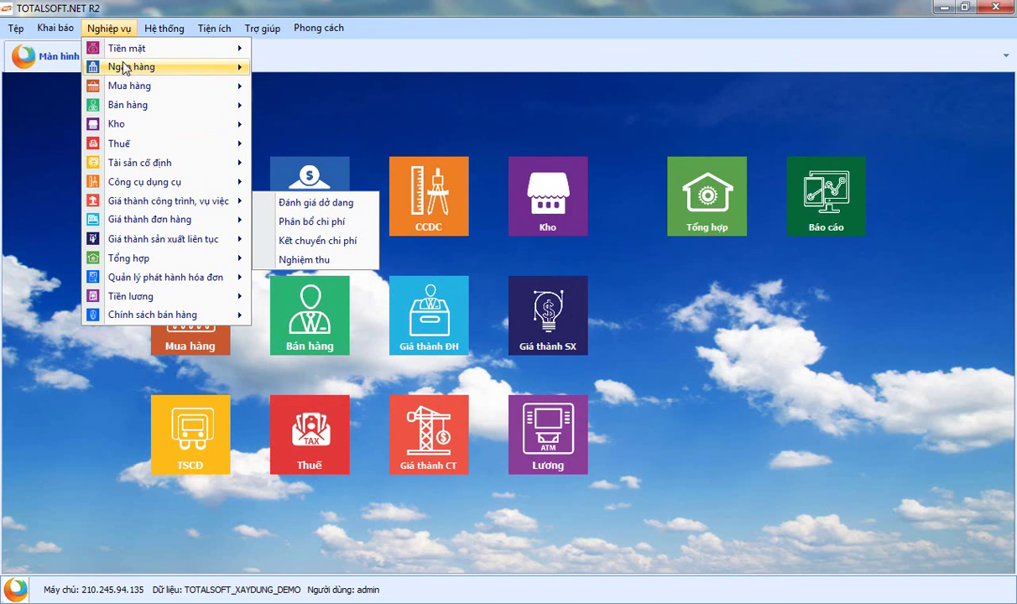
pyautogui.moveTo(209, 97)
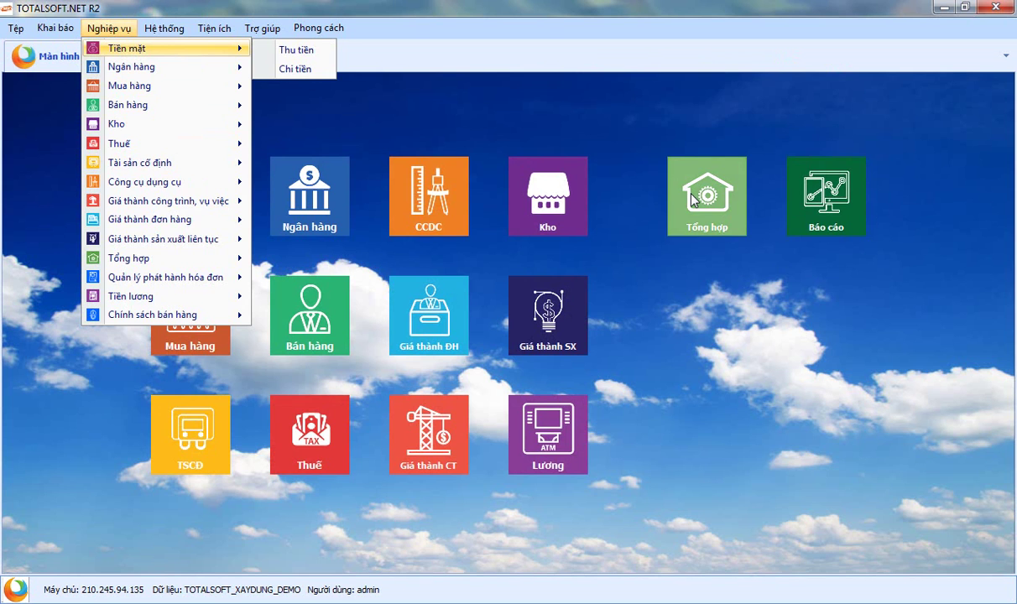
pyautogui.click(693, 198)
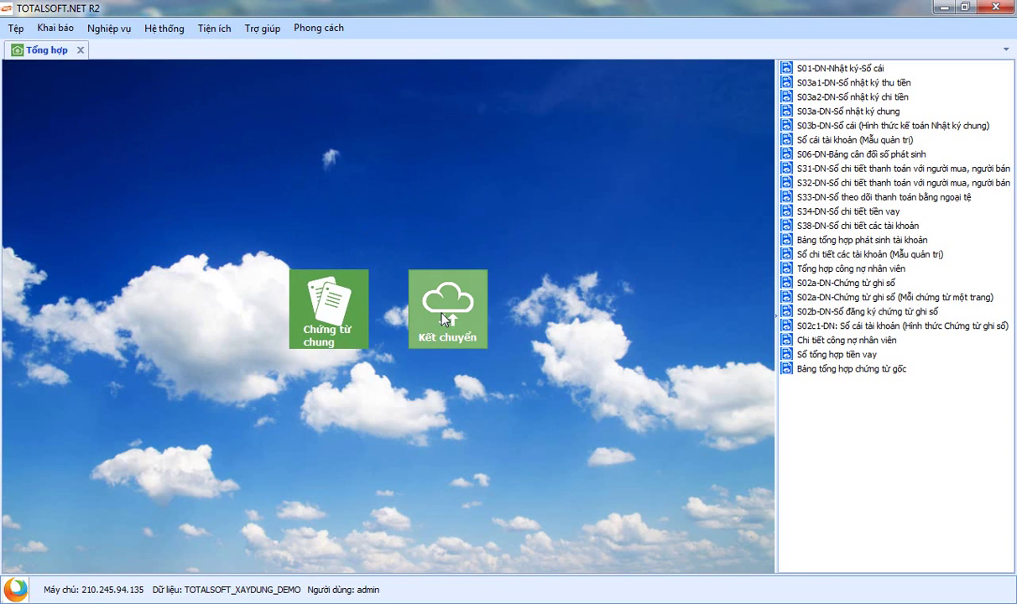
pyautogui.click(435, 307)
pyautogui.rightClick(264, 161)
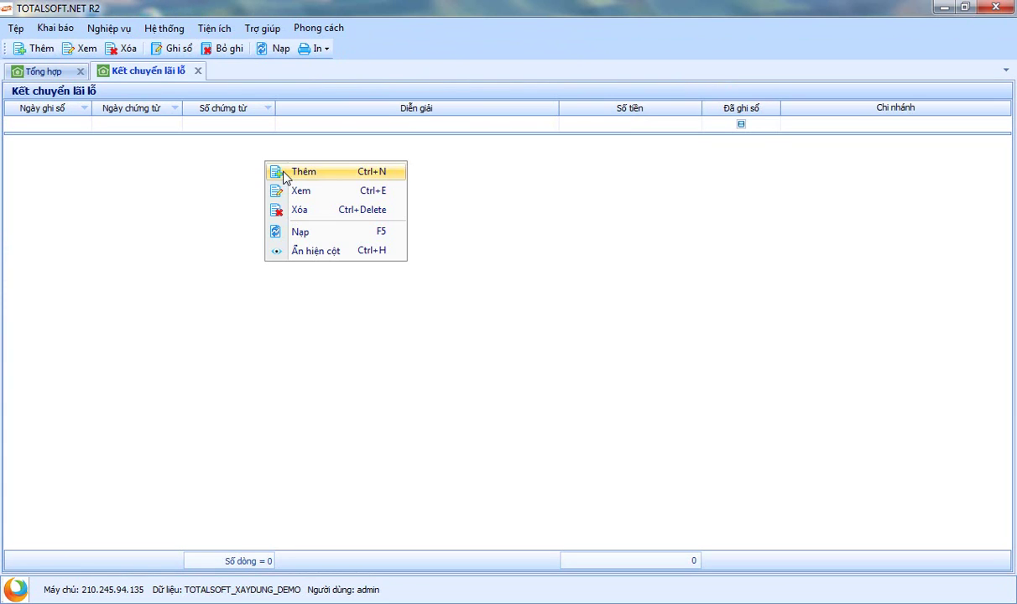
pyautogui.click(307, 172)
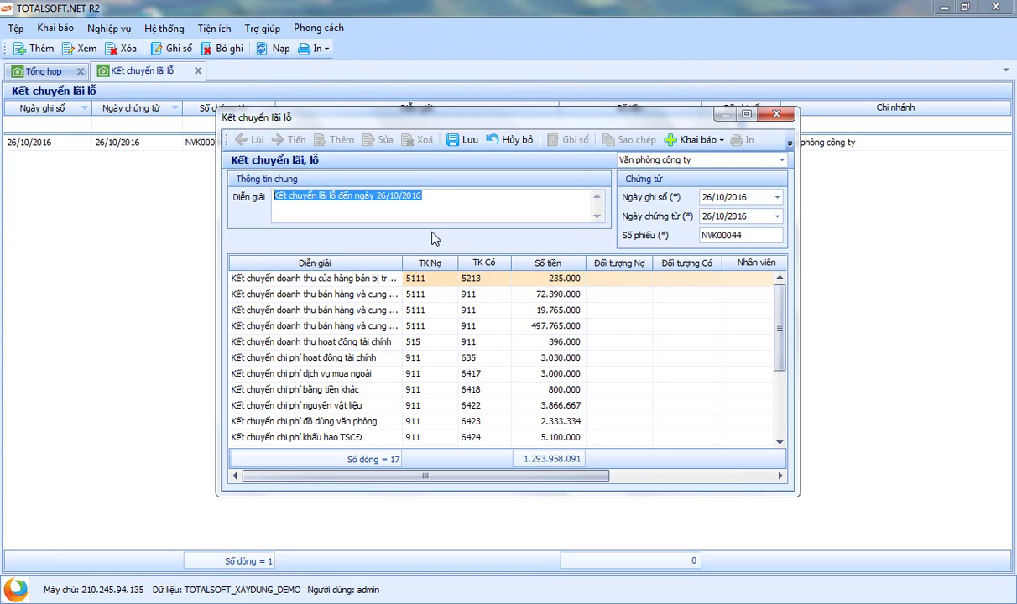
# Step: Set both the posting date and the document date of the profit and loss transfer to 31/01/2016
pyautogui.click(748, 198)
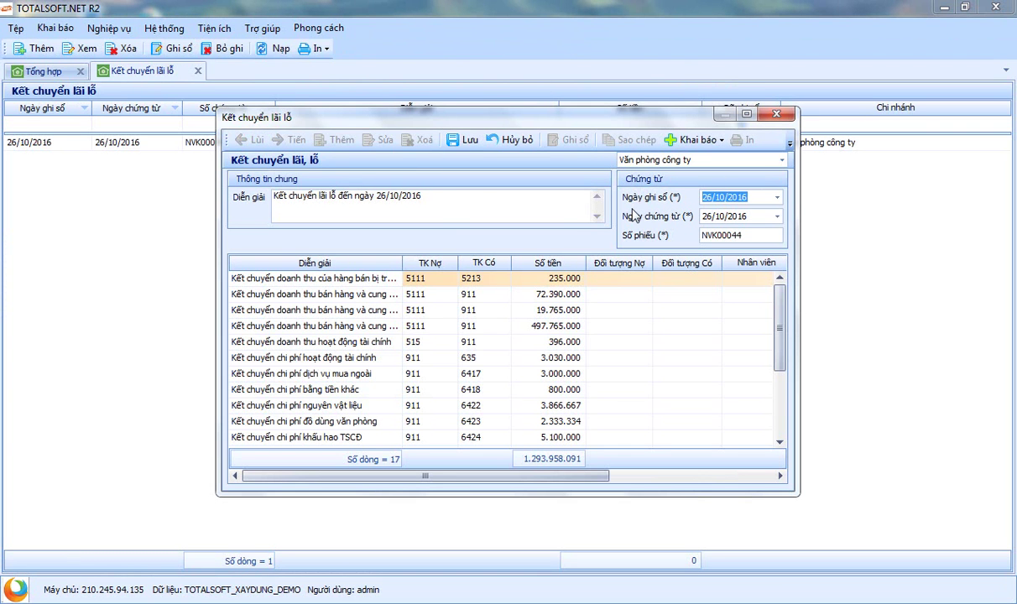
pyautogui.write('3101')
pyautogui.press('Tab')
pyautogui.write('31/01')
pyautogui.press('Tab')
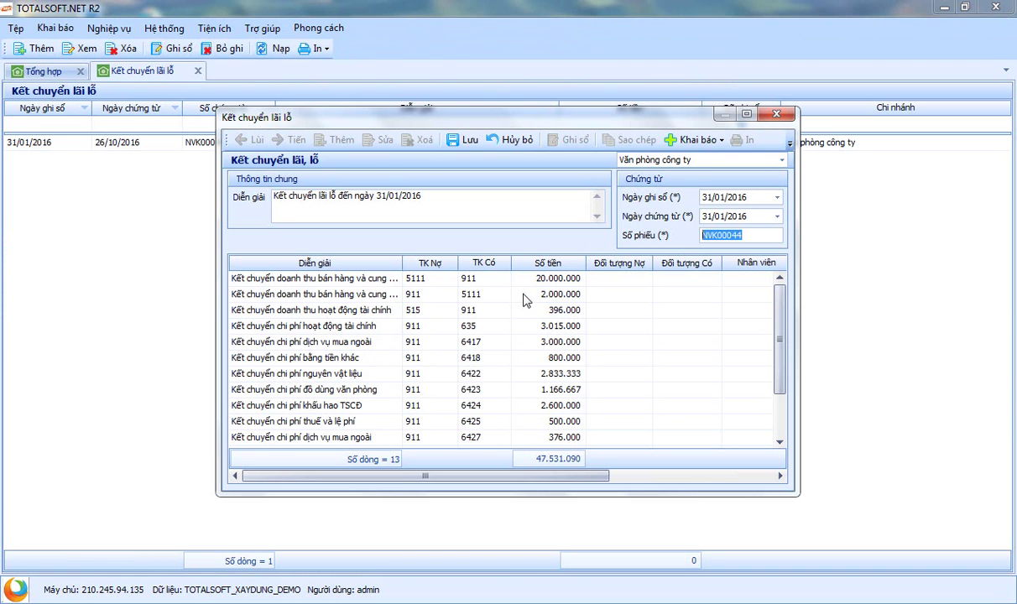
# Step: Check the transfer entries and their cost objects, save the profit and loss transfer, and return to the main screen
pyautogui.scroll(-1, 578, 381)
pyautogui.scroll(1, 578, 381)
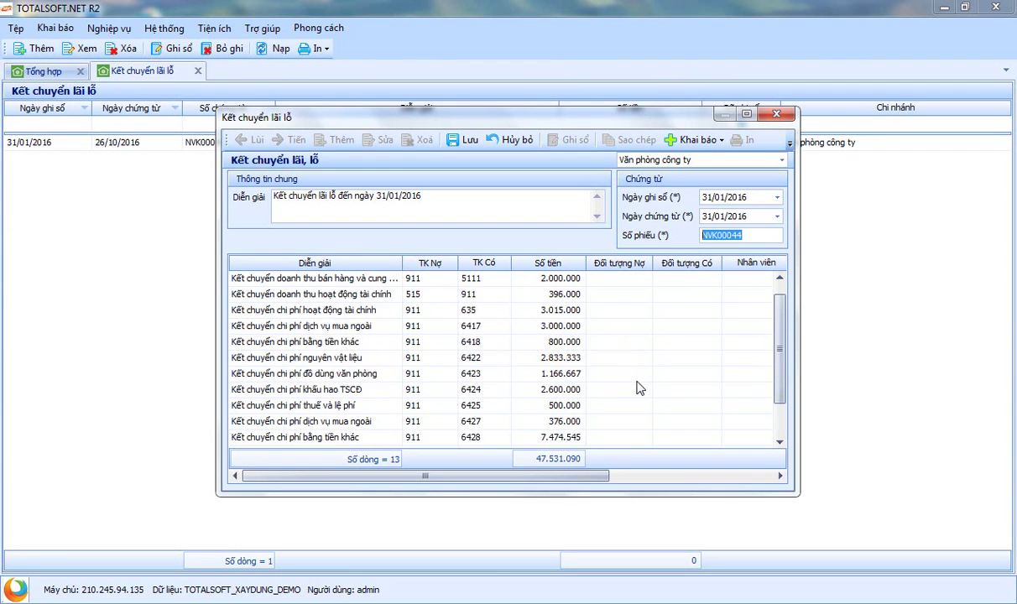
pyautogui.moveTo(545, 475); pyautogui.dragTo(684, 475)
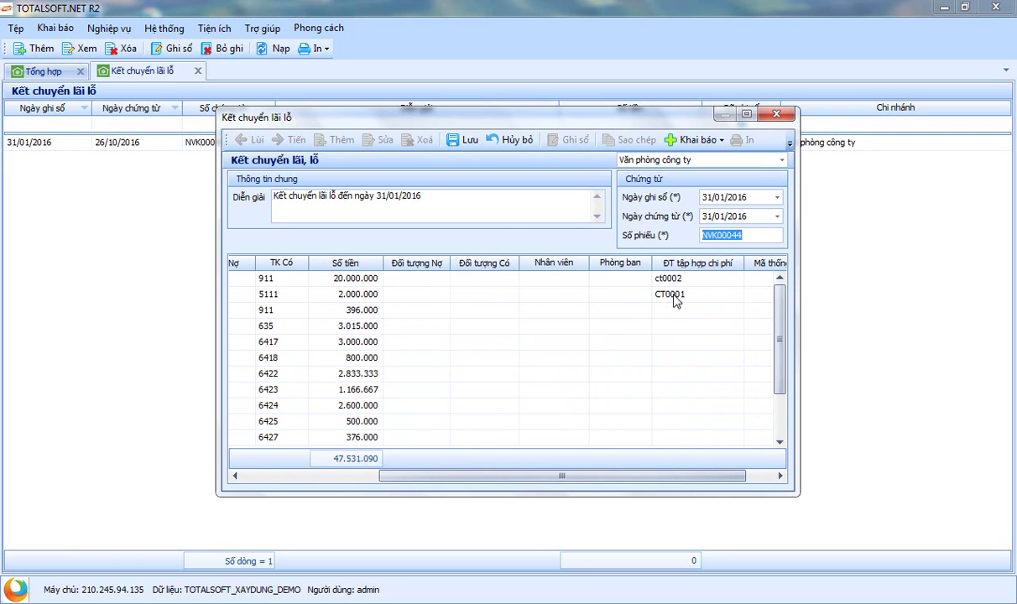
pyautogui.click(458, 143)
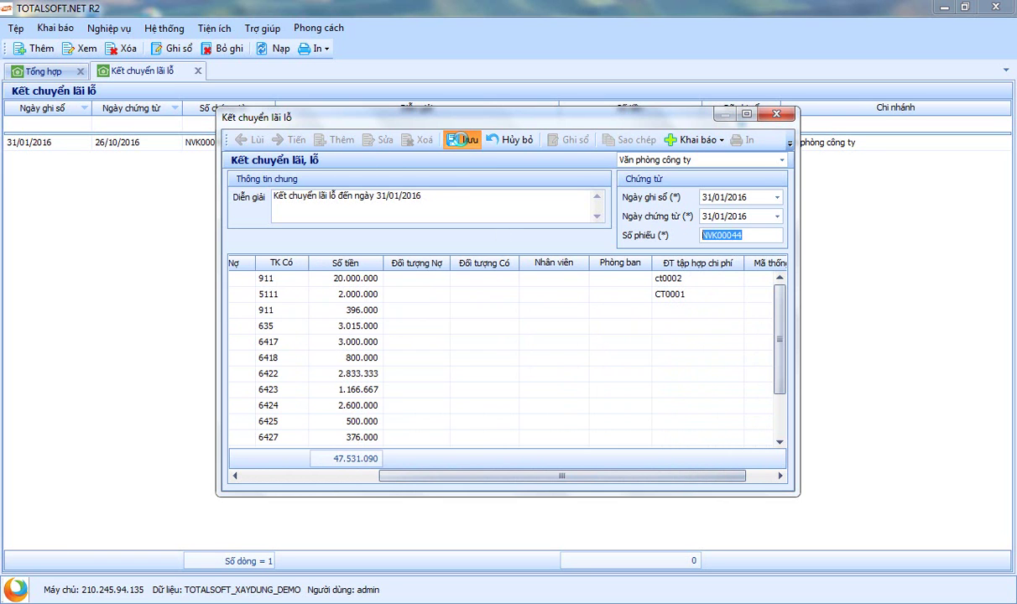
pyautogui.click(776, 114)
pyautogui.click(198, 70)
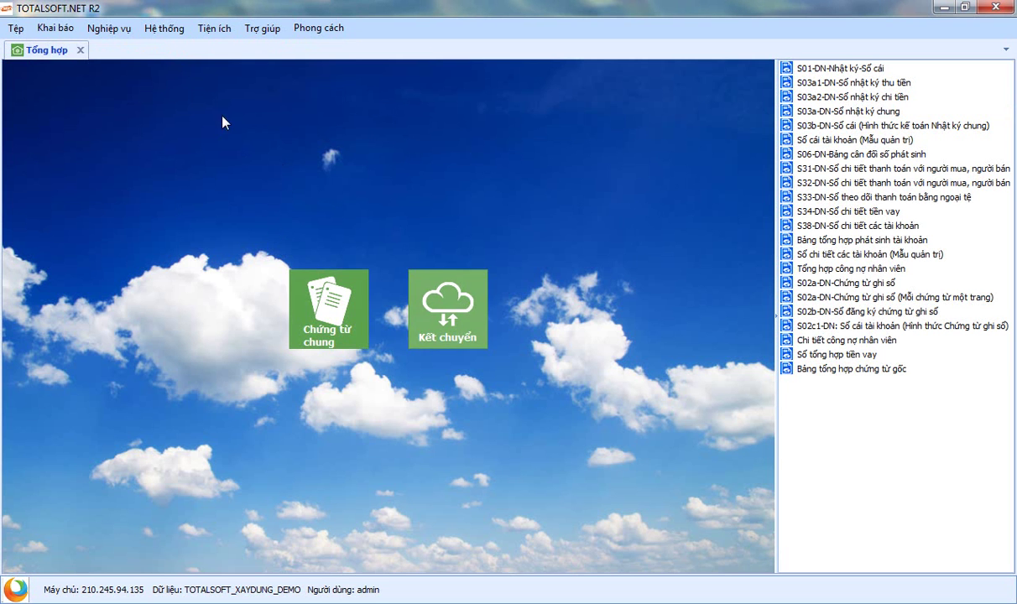
pyautogui.click(81, 51)
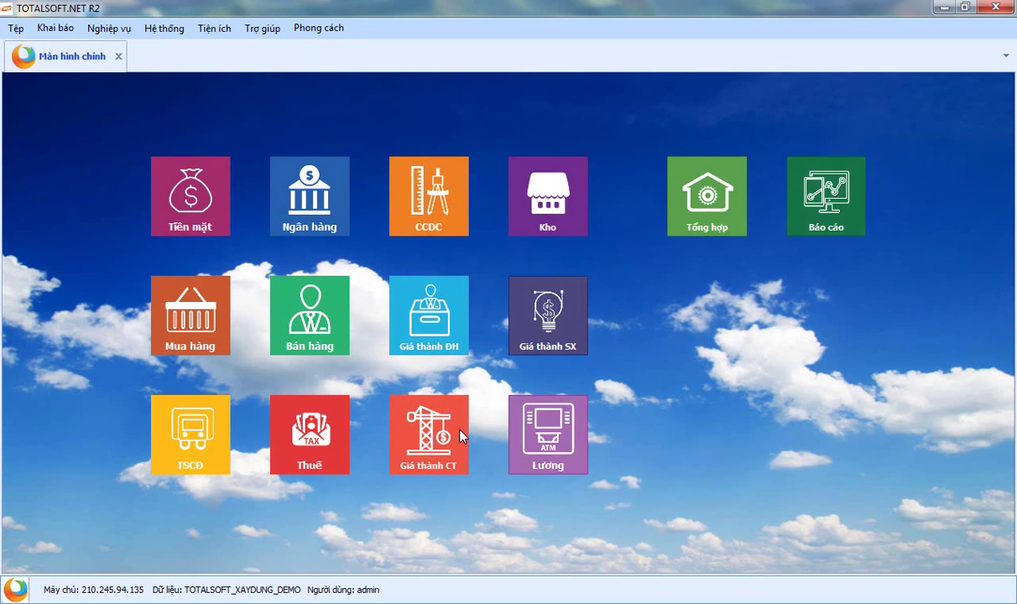
# Step: Rerun the Bảng phân tích giá thành công trình report for Tháng 1 on CT0001, ct0002 and Ct0003 after the transfer
pyautogui.click(427, 434)
pyautogui.doubleClick(855, 242)
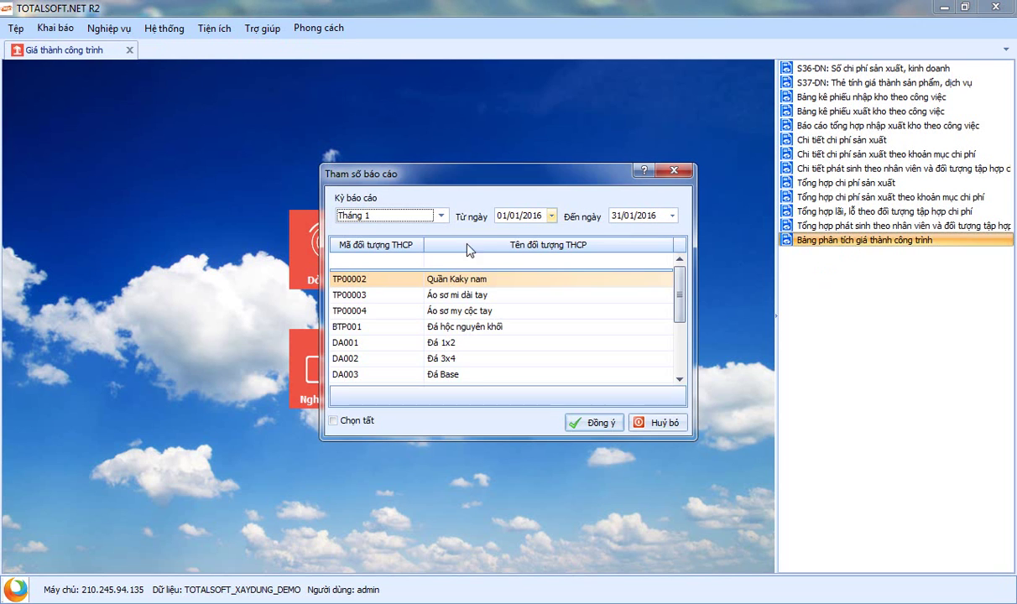
pyautogui.moveTo(682, 313); pyautogui.dragTo(681, 353)
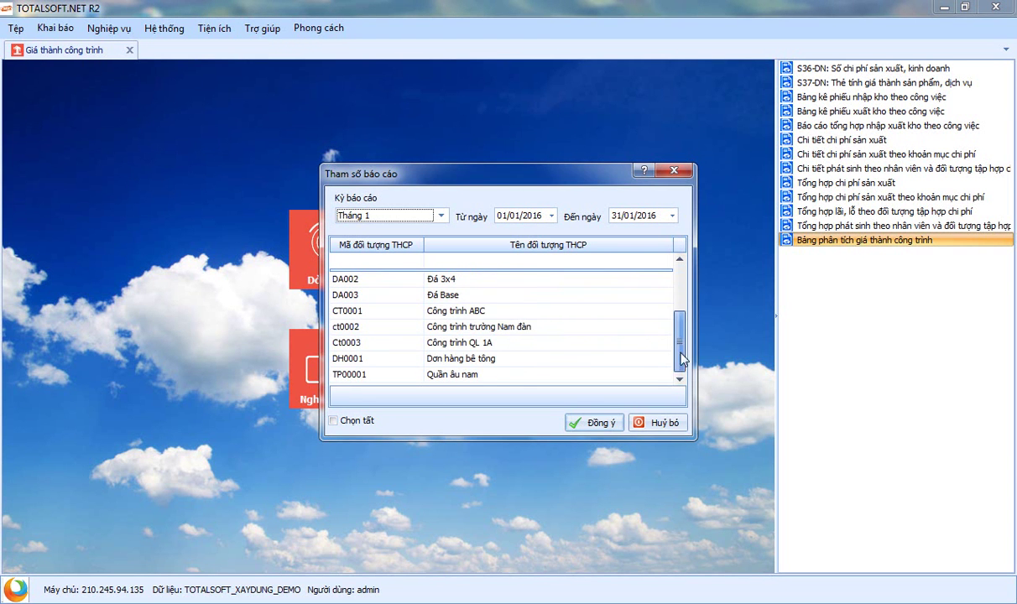
pyautogui.click(467, 309)
pyautogui.click(466, 326)
pyautogui.click(488, 343)
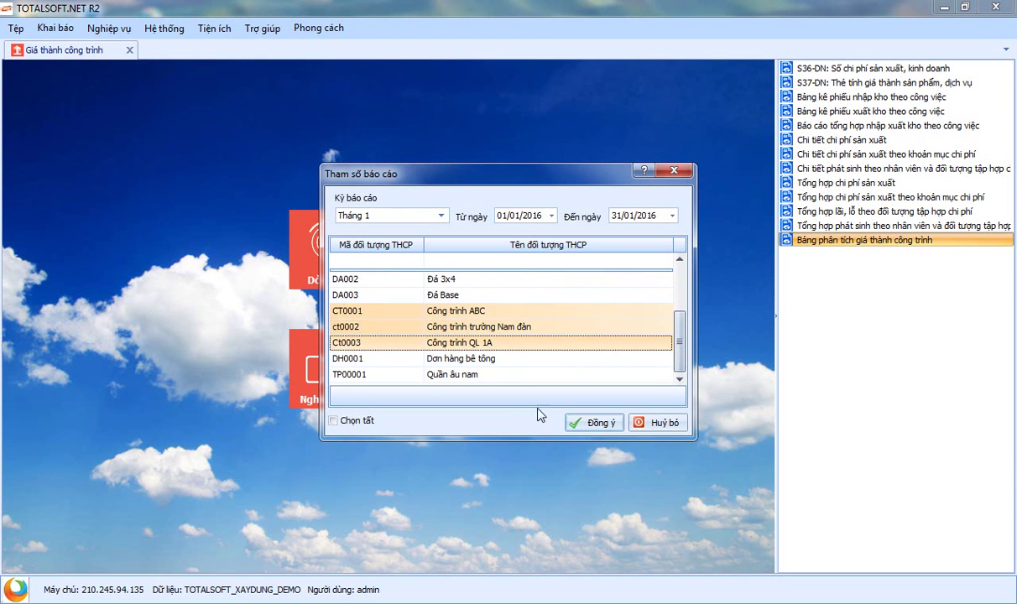
pyautogui.click(597, 423)
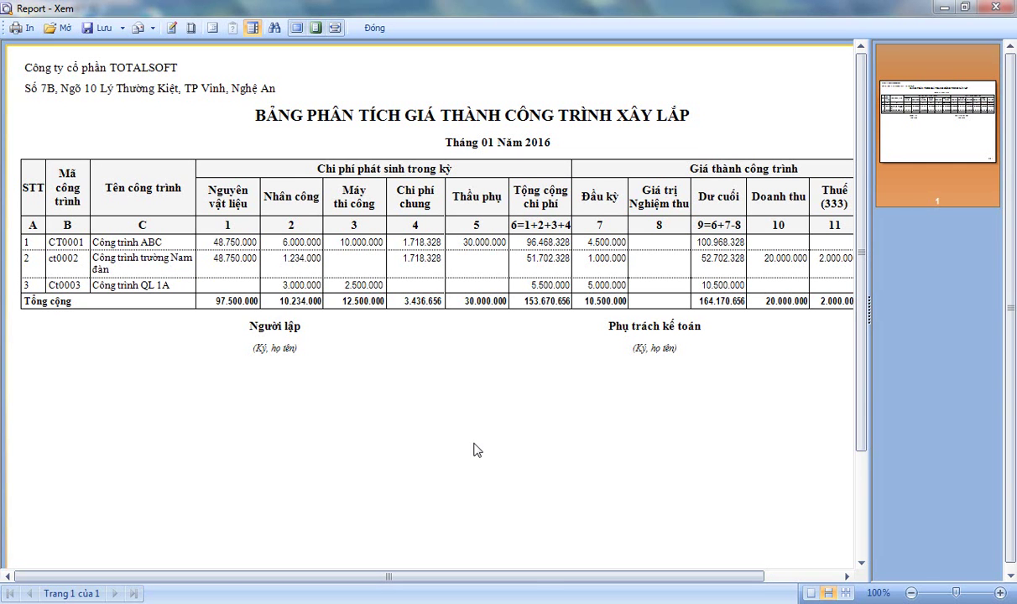
# Step: Examine the Giá trị Nghiệm thu, Doanh thu and Lãi/Lỗ columns of the rerun report and close it
pyautogui.moveTo(537, 578); pyautogui.dragTo(616, 578)
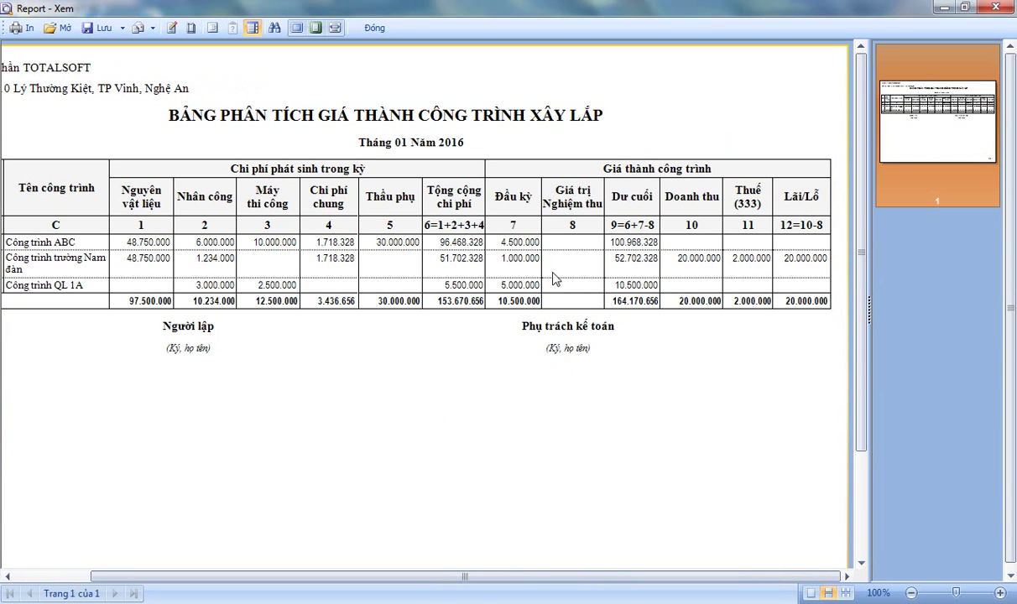
pyautogui.moveTo(469, 577)
pyautogui.mouseDown()
pyautogui.moveTo(499, 581)
pyautogui.moveTo(425, 580)
pyautogui.moveTo(475, 587)
pyautogui.mouseUp()
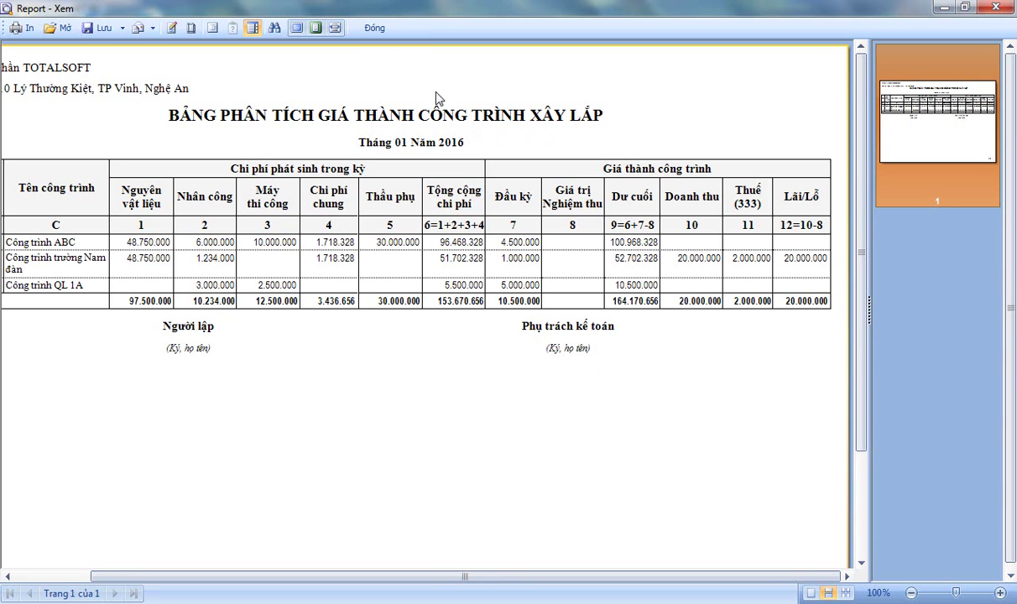
pyautogui.click(375, 30)
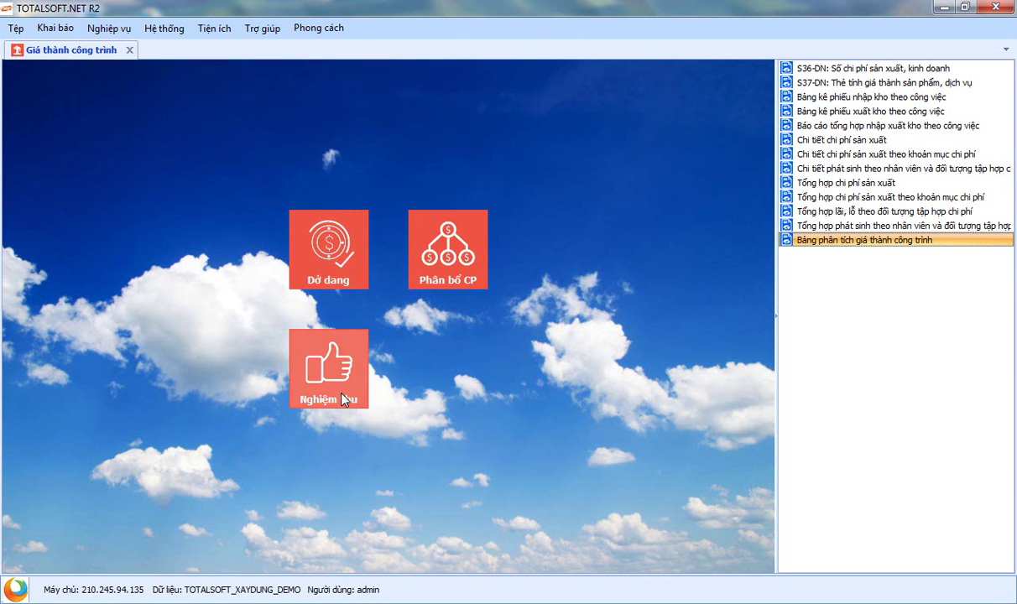
# Step: Open Nghiệm thu under Giá thành công trình and set the costing period to Tháng 1
pyautogui.click(322, 372)
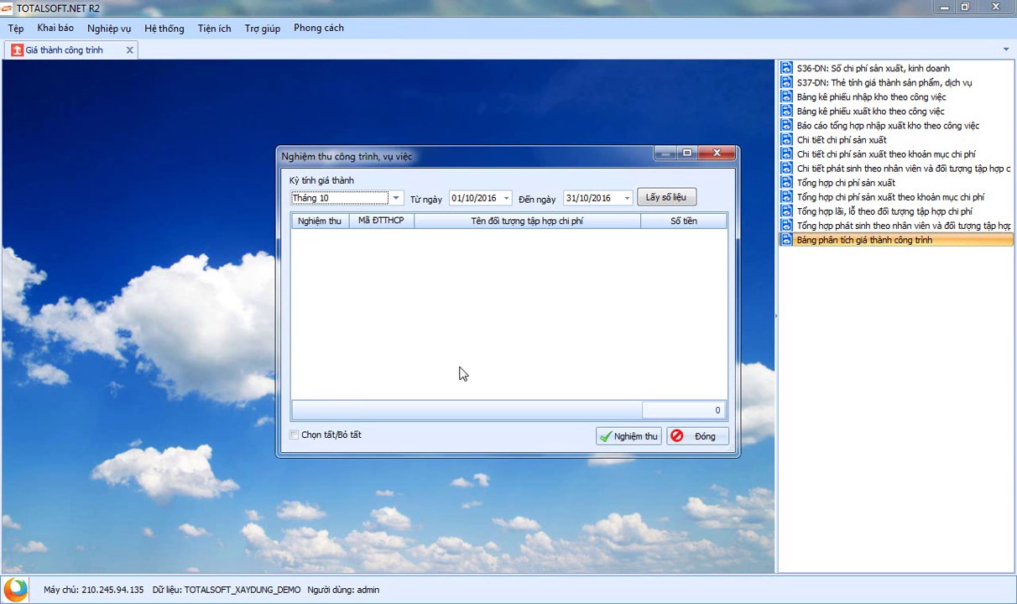
pyautogui.click(395, 198)
pyautogui.scroll(3, 377, 243)
pyautogui.click(360, 225)
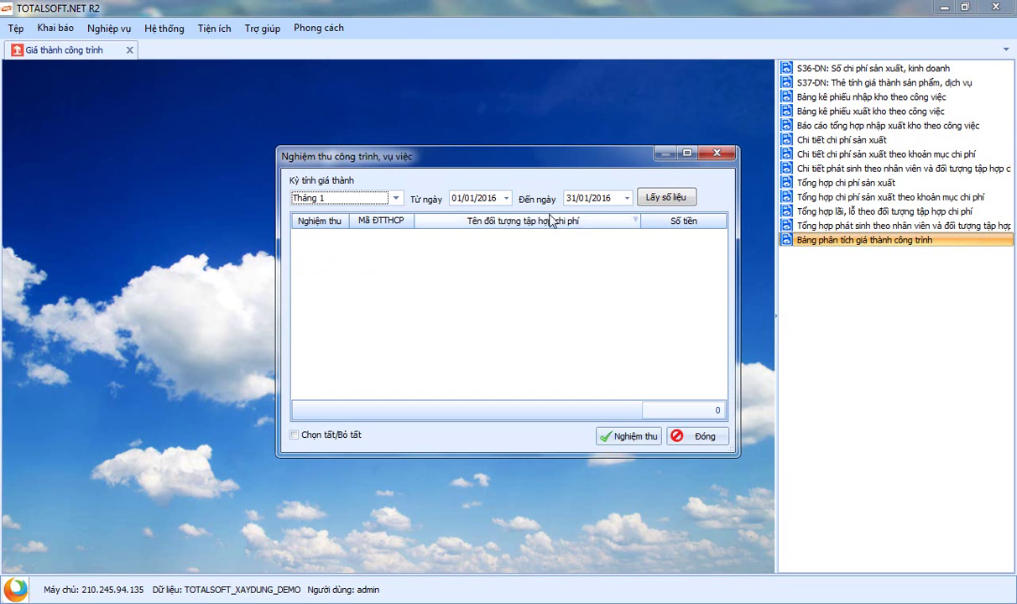
# Step: Load the Tháng 1 acceptance figures and set the Số tiền of ct0002 to 20.000.000
pyautogui.click(667, 197)
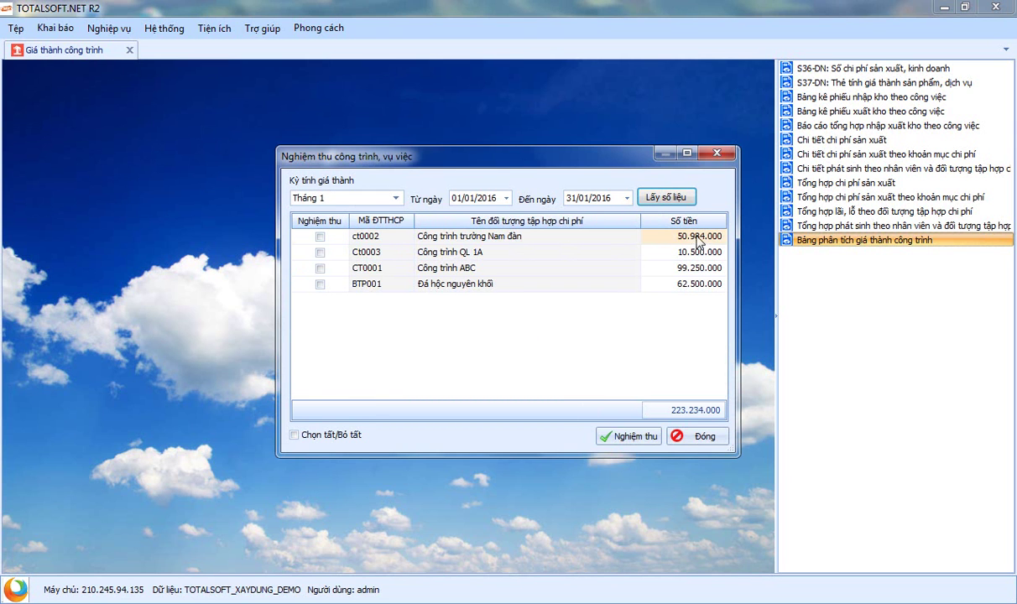
pyautogui.click(663, 235)
pyautogui.moveTo(655, 237); pyautogui.dragTo(679, 251)
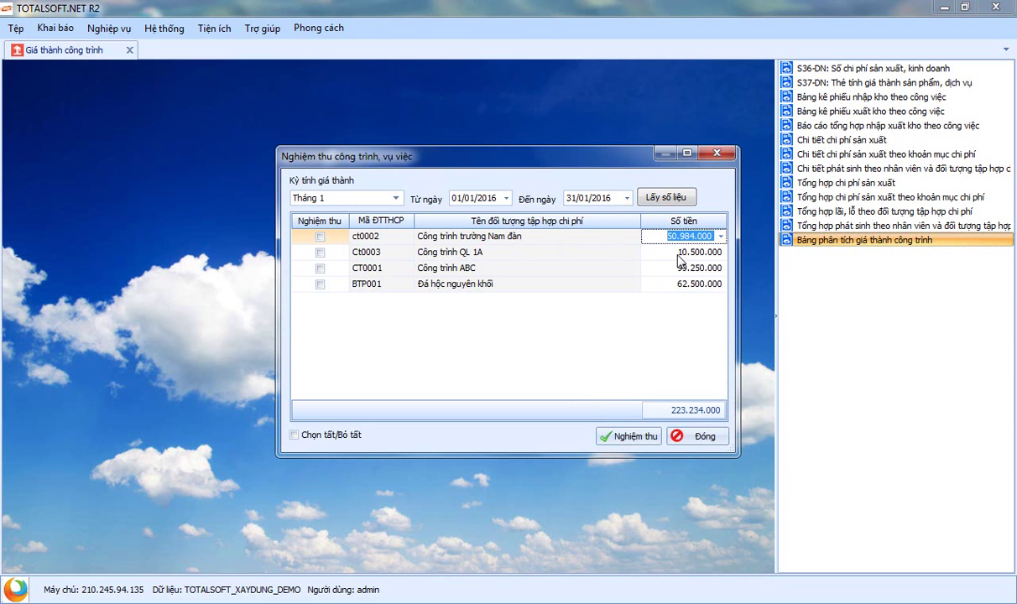
pyautogui.write('2')
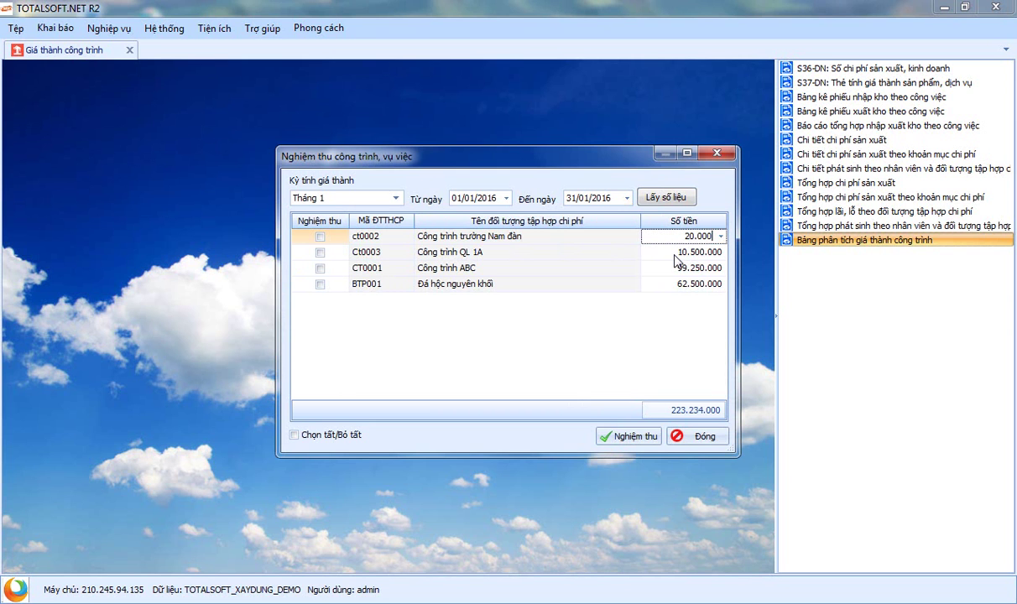
pyautogui.click(674, 254)
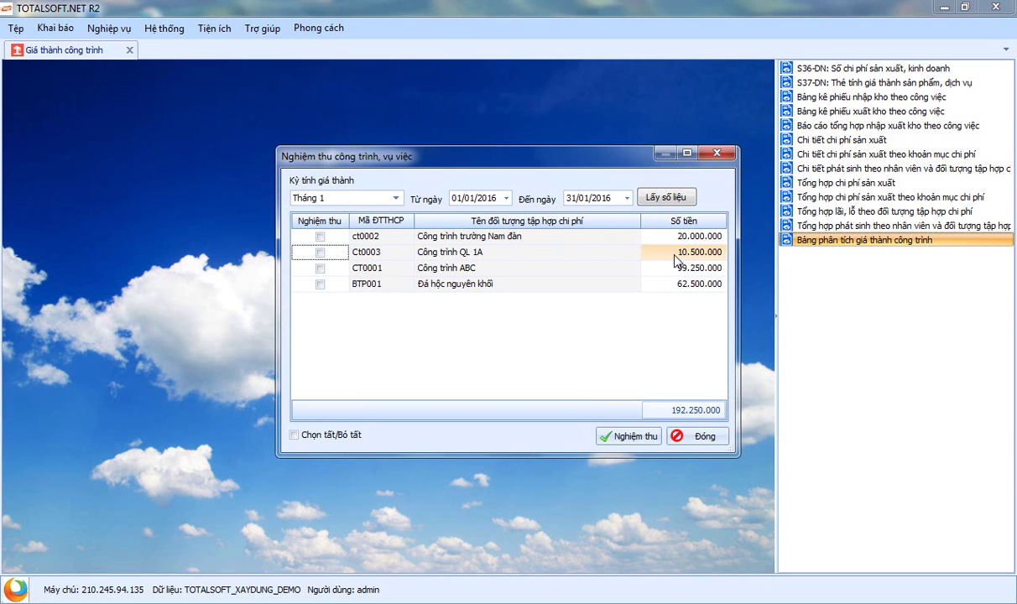
pyautogui.click(673, 253)
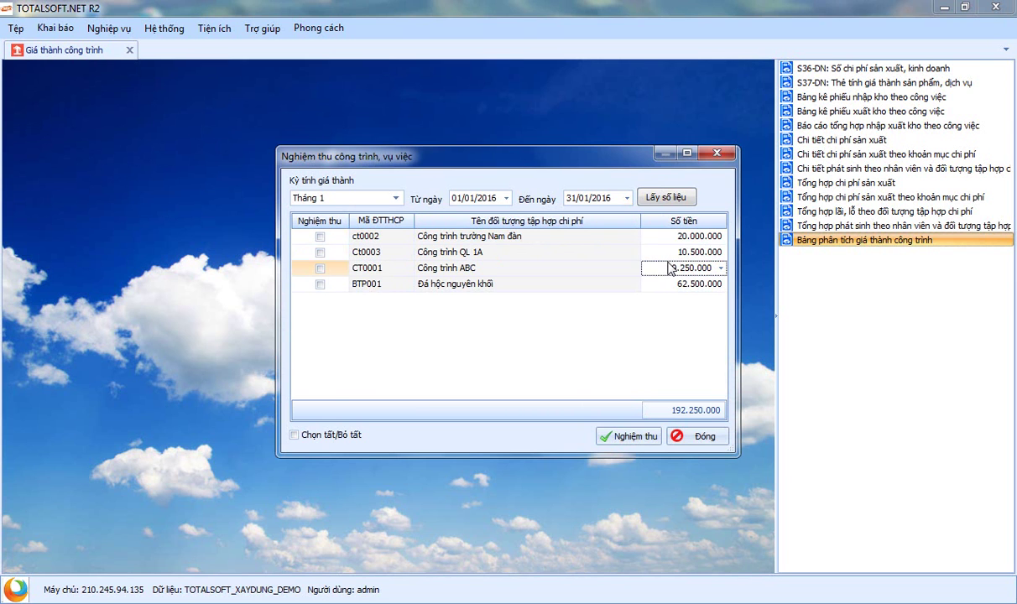
pyautogui.doubleClick(663, 260)
pyautogui.press('BackSpace')
pyautogui.click(639, 256)
pyautogui.click(473, 328)
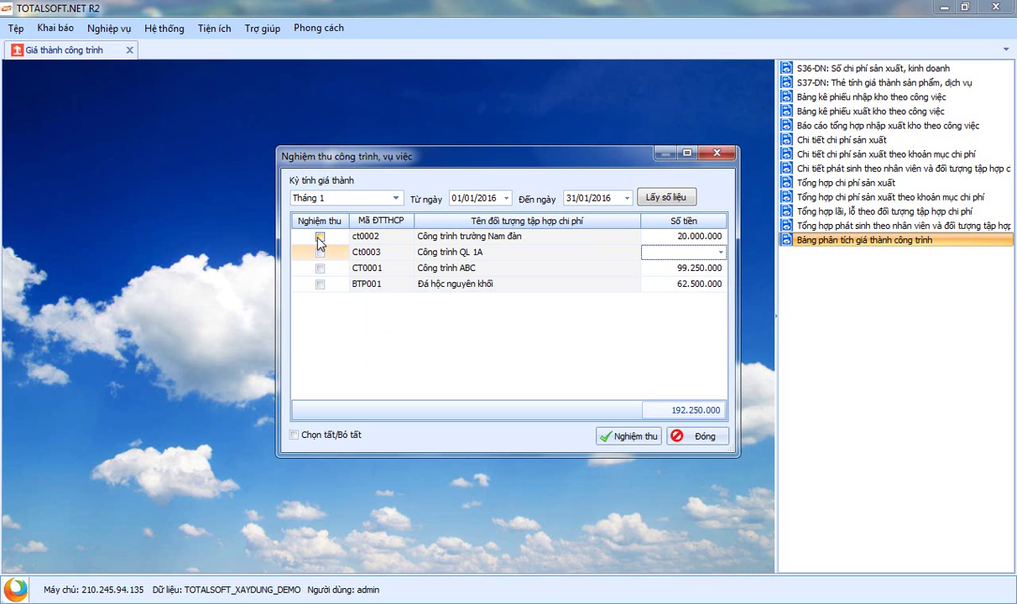
pyautogui.click(319, 238)
pyautogui.click(474, 328)
pyautogui.click(718, 253)
pyautogui.click(718, 253)
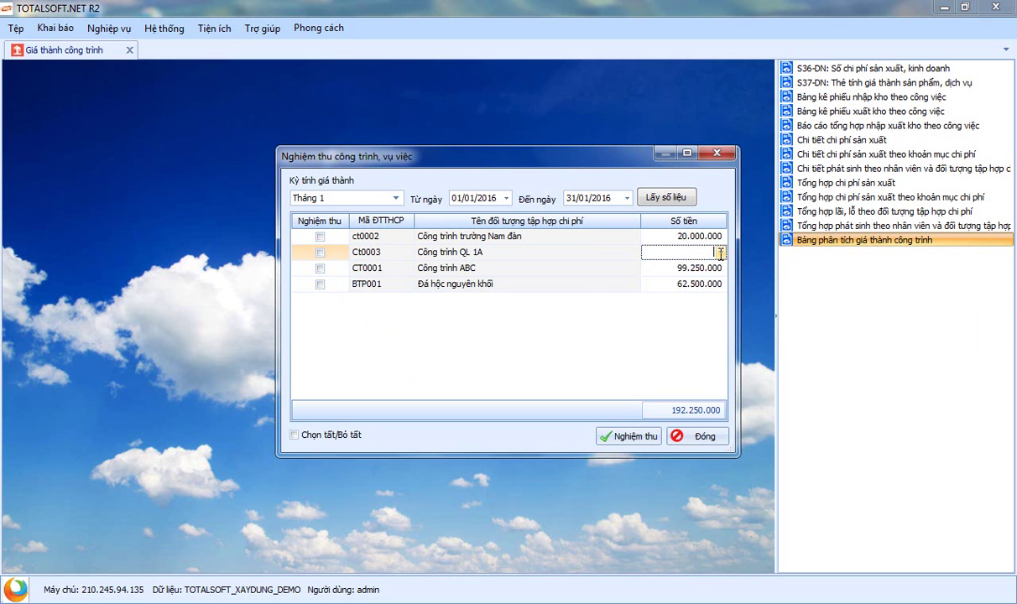
pyautogui.click(662, 202)
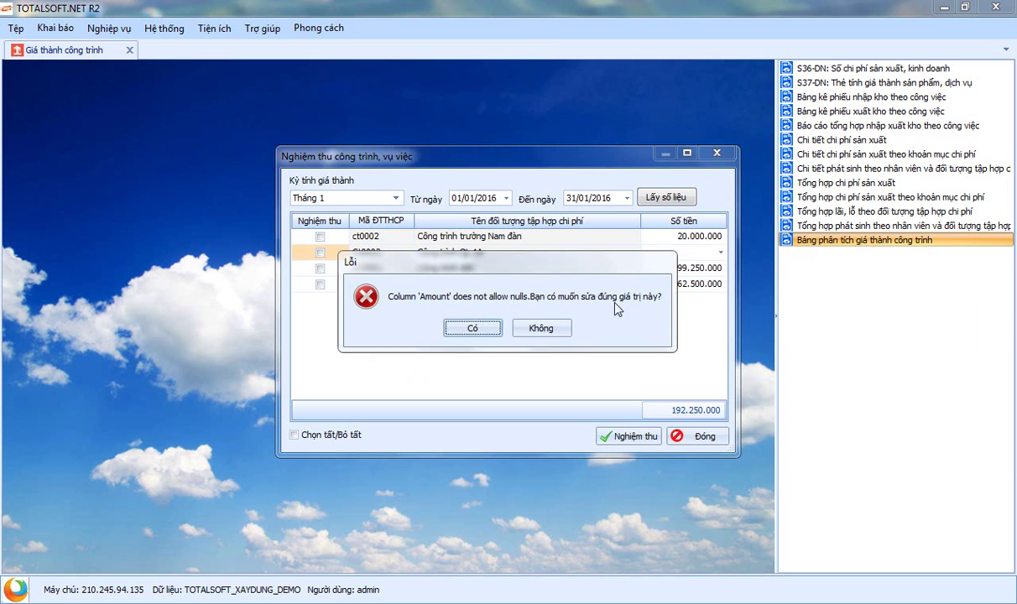
pyautogui.click(540, 328)
# Step: Reload the acceptance figures and carry out the acceptance of ct0002 alone with its Số tiền set to 20.000.000
pyautogui.click(671, 195)
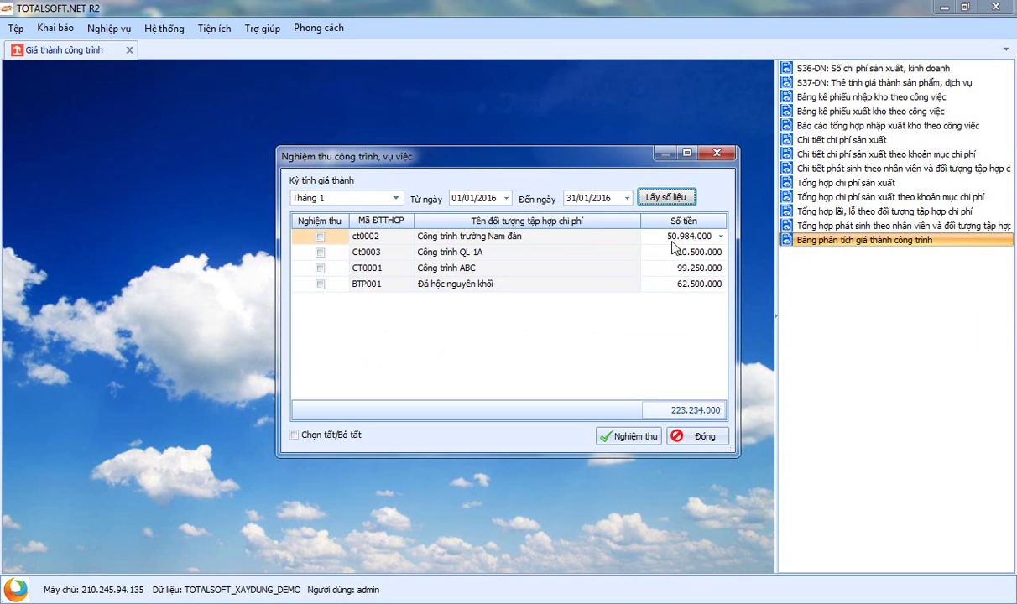
pyautogui.click(320, 237)
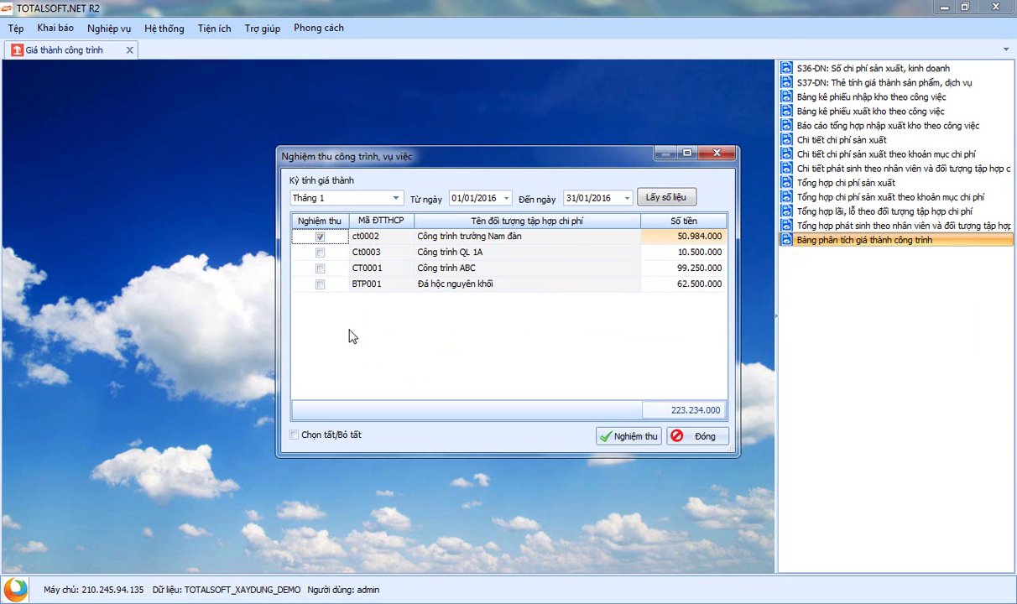
pyautogui.click(680, 236)
pyautogui.write('2')
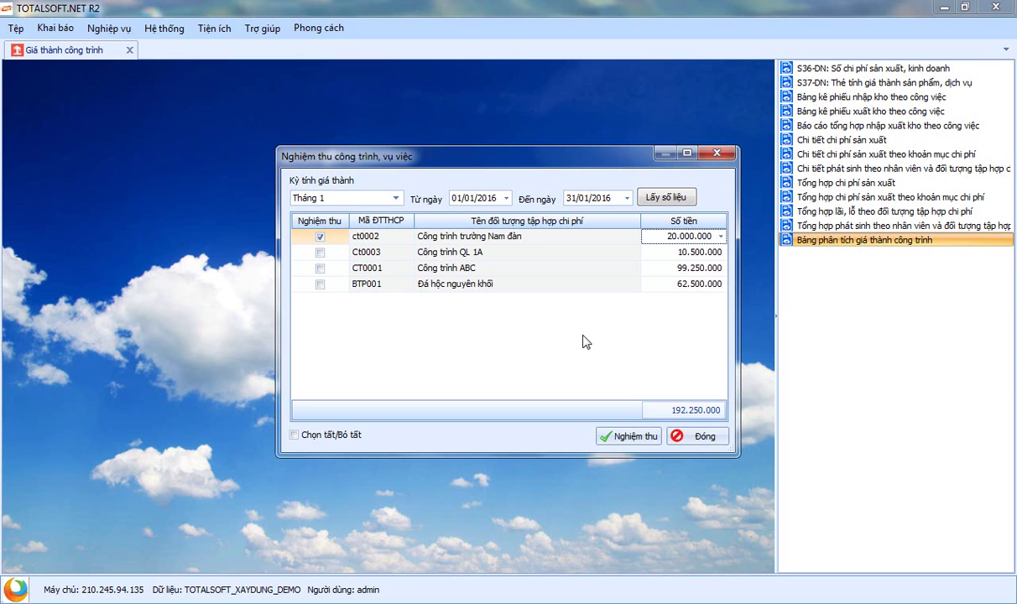
pyautogui.moveTo(514, 161); pyautogui.dragTo(468, 171)
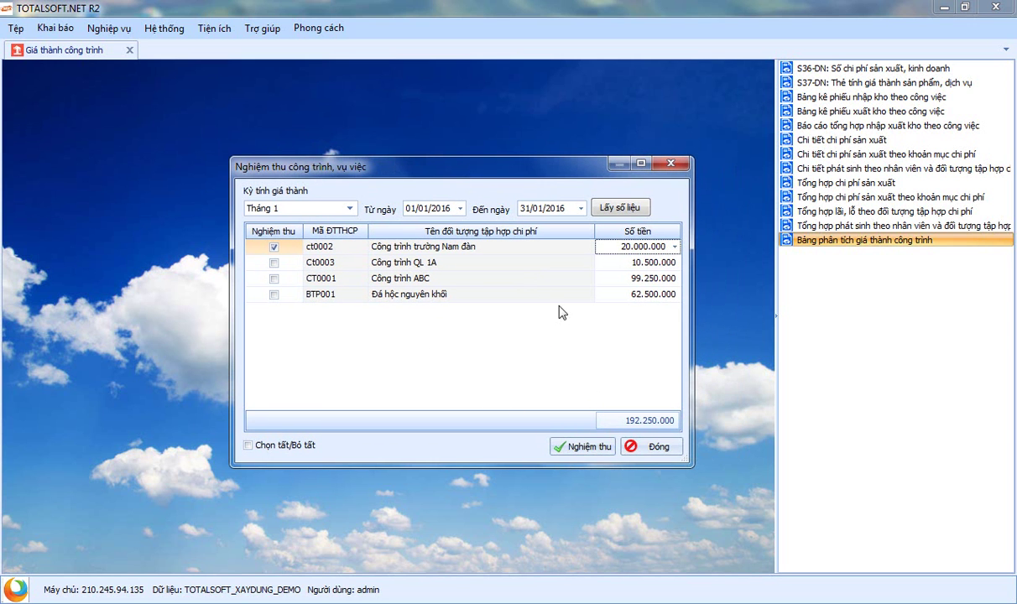
pyautogui.click(591, 448)
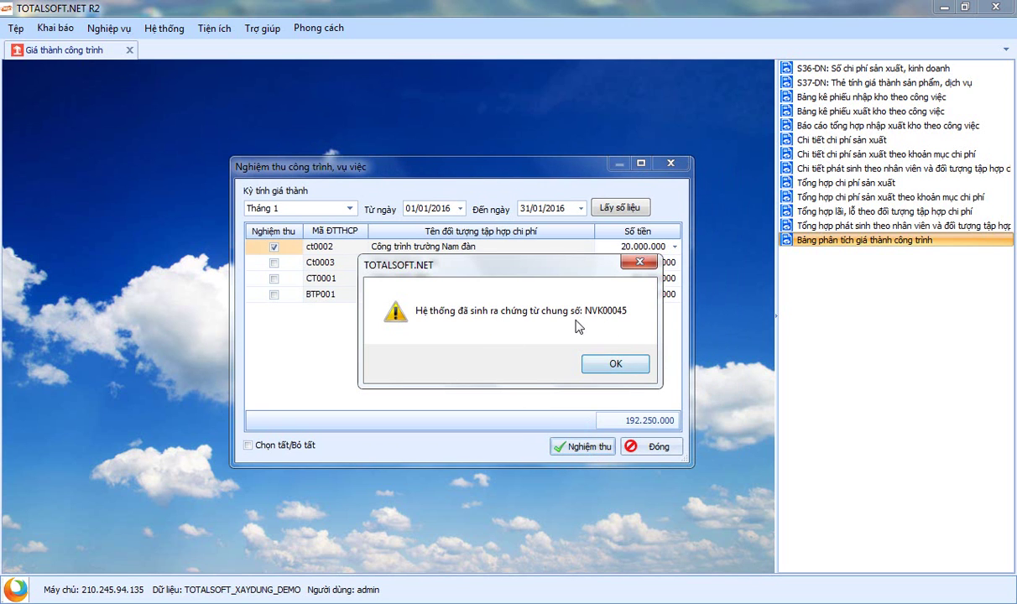
pyautogui.click(615, 364)
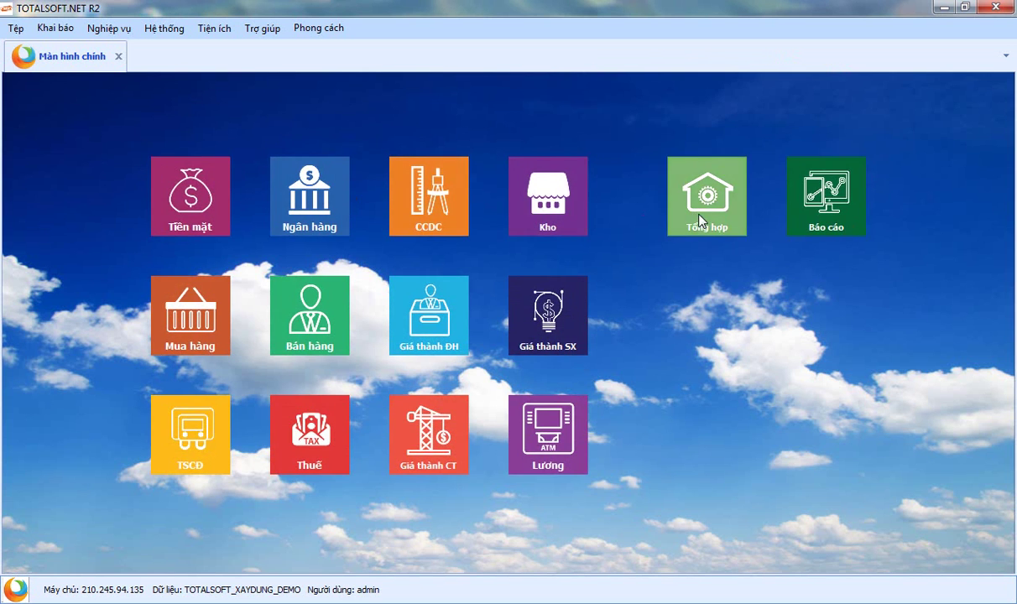
# Step: Open the acceptance voucher in Chứng từ chung under Tổng hợp, check its accounting entry, and return to the main screen
pyautogui.click(681, 188)
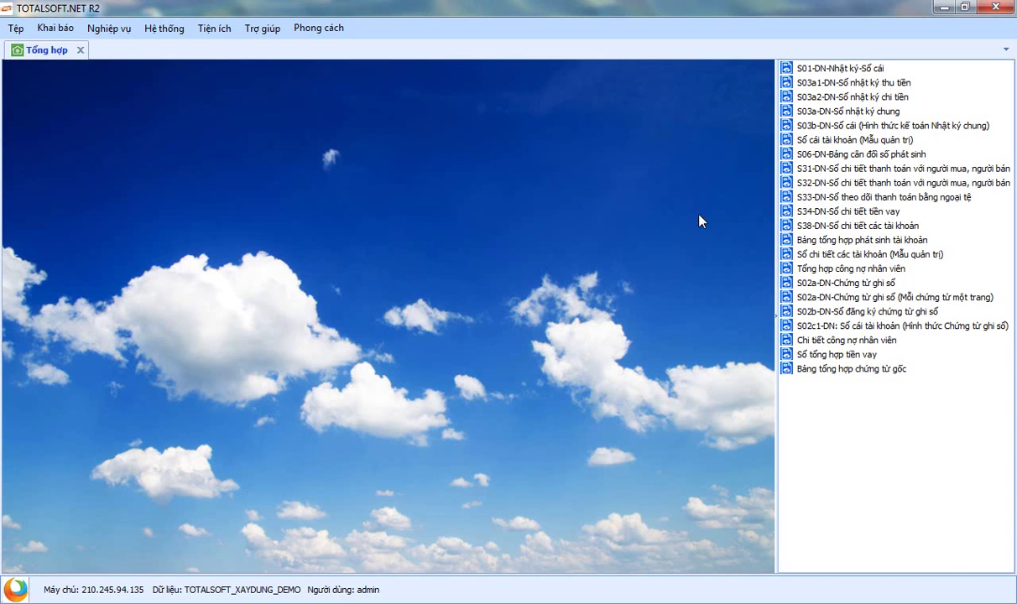
pyautogui.click(331, 294)
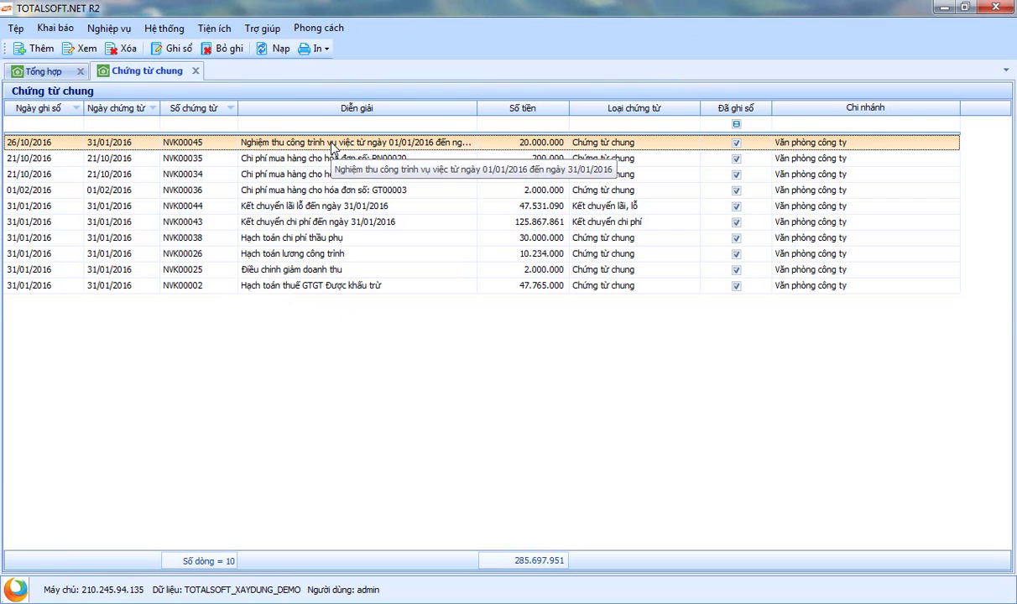
pyautogui.doubleClick(327, 144)
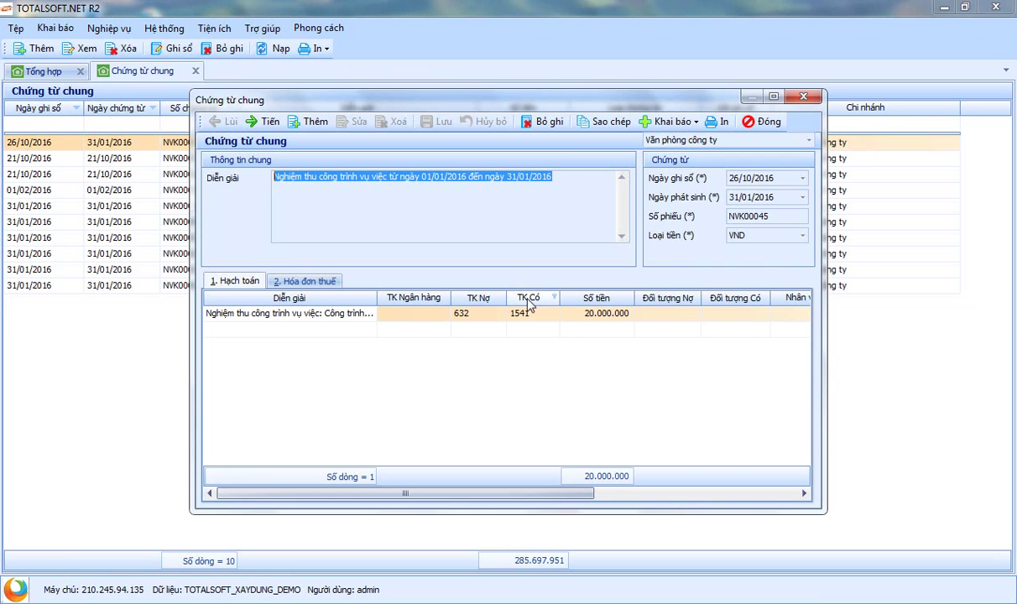
pyautogui.moveTo(409, 494)
pyautogui.mouseDown()
pyautogui.moveTo(620, 497)
pyautogui.moveTo(400, 509)
pyautogui.mouseUp()
pyautogui.click(766, 124)
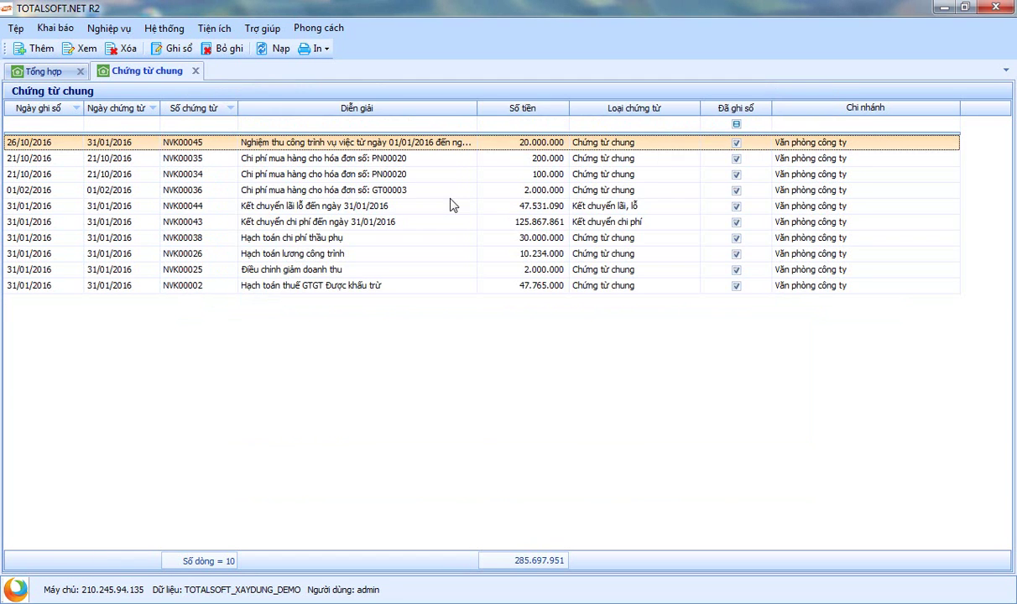
pyautogui.click(194, 71)
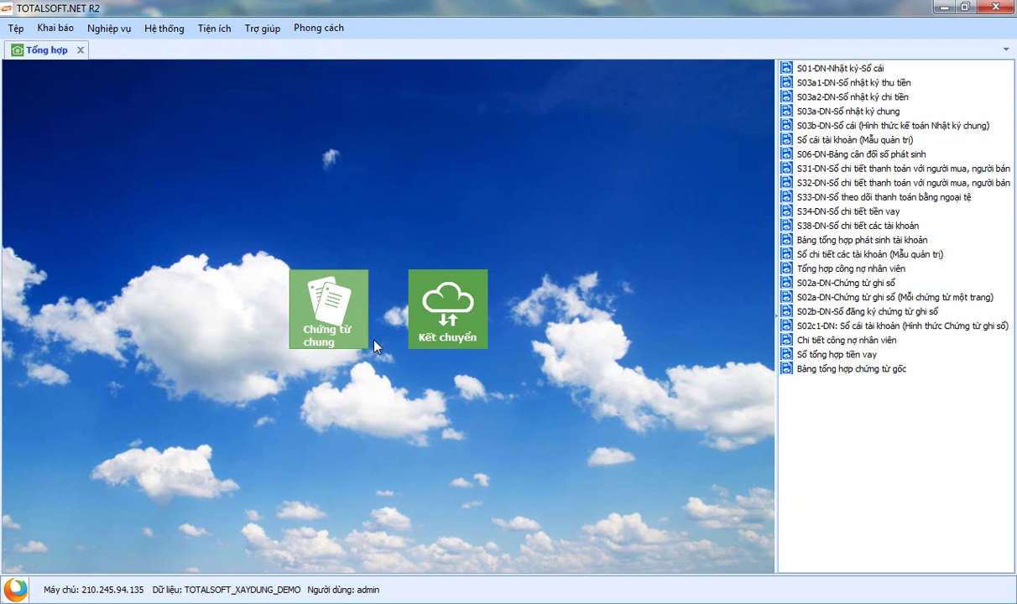
pyautogui.click(81, 49)
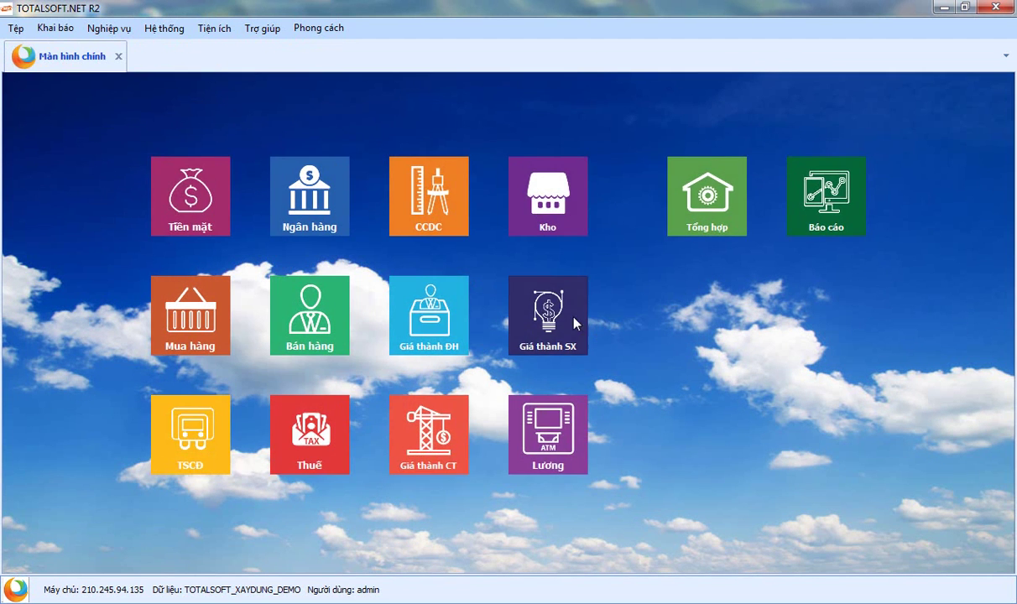
# Step: Run Bảng phân tích giá thành công trình for Tháng 1 on CT0001, ct0002 and Ct0003 after the acceptance, examine its columns, and close it
pyautogui.click(417, 426)
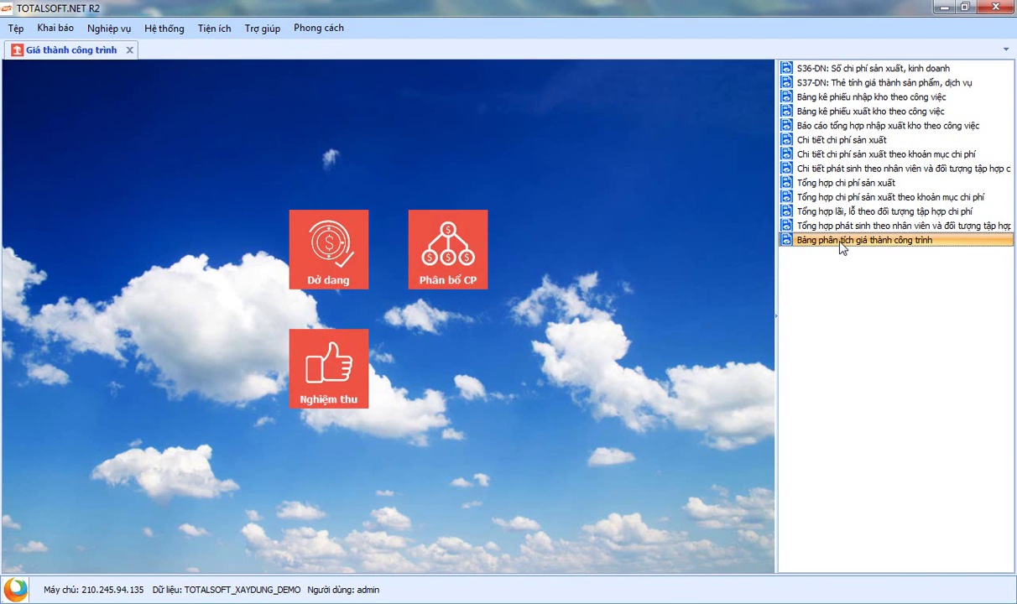
pyautogui.click(841, 243)
pyautogui.moveTo(683, 312); pyautogui.dragTo(680, 370)
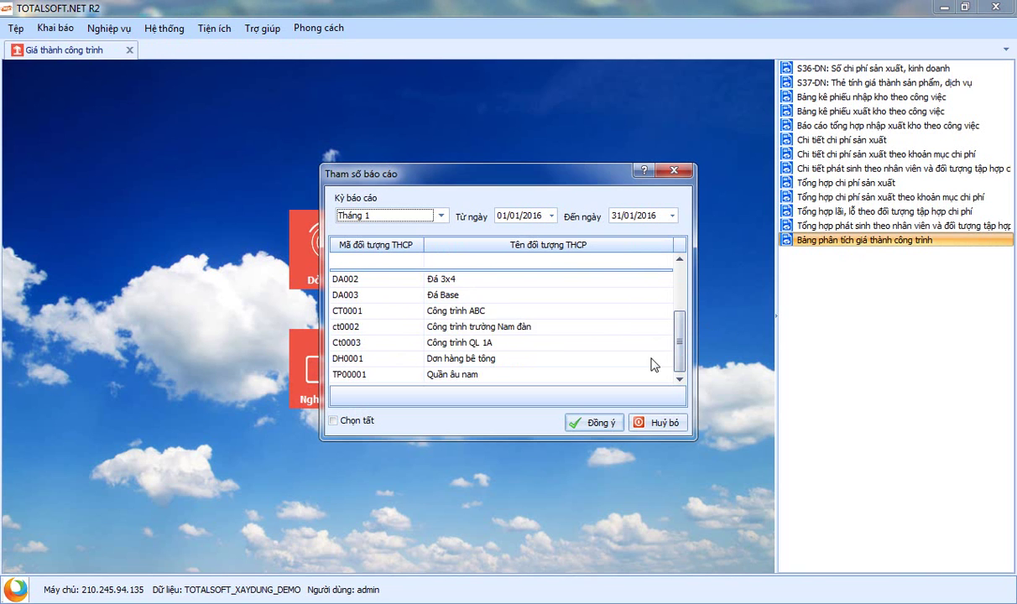
pyautogui.click(472, 311)
pyautogui.keyDown('ctrl'); pyautogui.click(473, 326); pyautogui.keyUp('ctrl')
pyautogui.keyDown('ctrl'); pyautogui.click(469, 342); pyautogui.keyUp('ctrl')
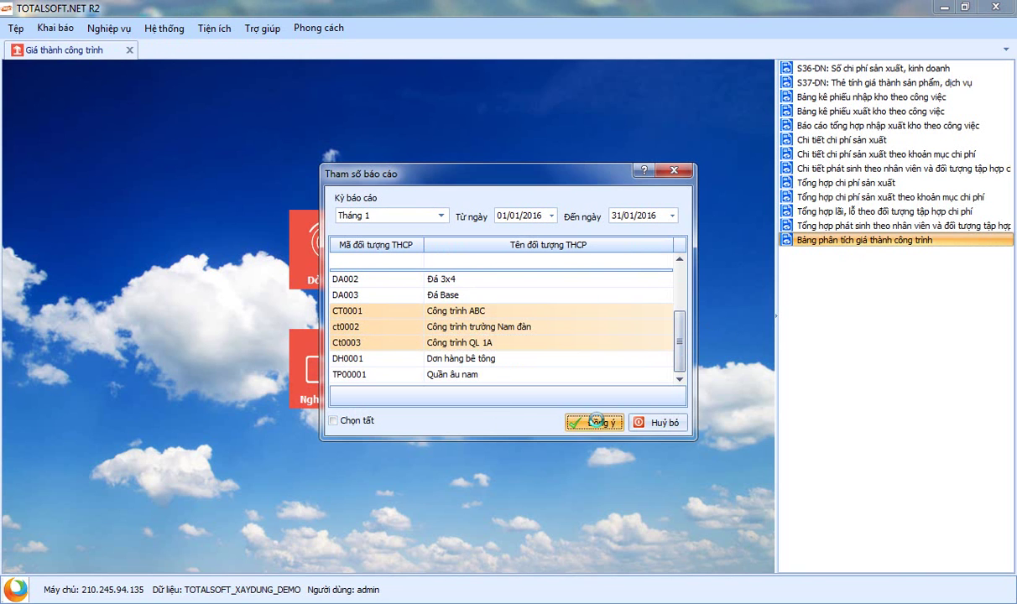
pyautogui.click(594, 422)
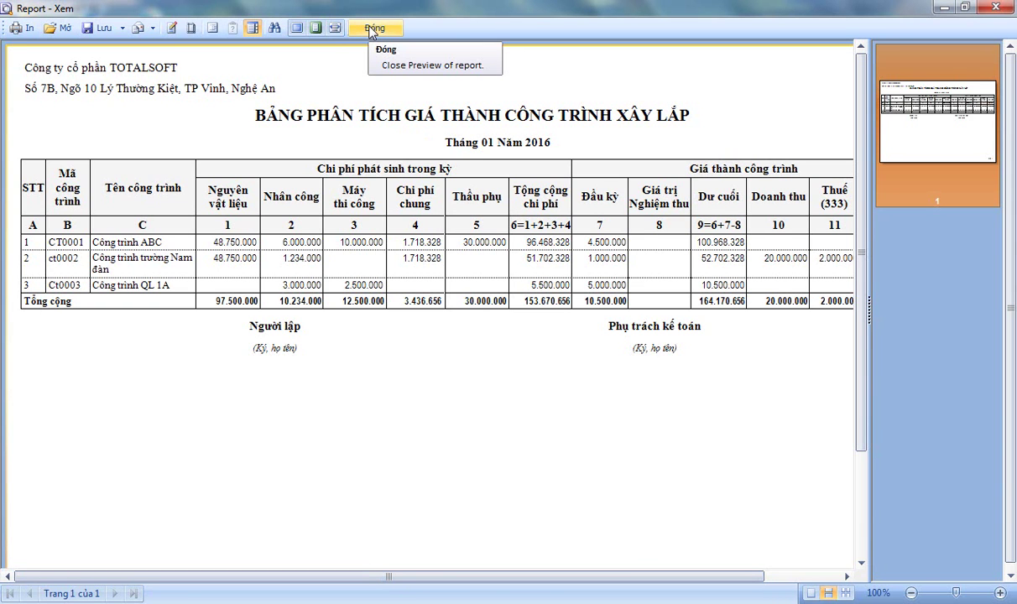
pyautogui.moveTo(399, 575)
pyautogui.mouseDown()
pyautogui.moveTo(585, 582)
pyautogui.moveTo(394, 578)
pyautogui.mouseUp()
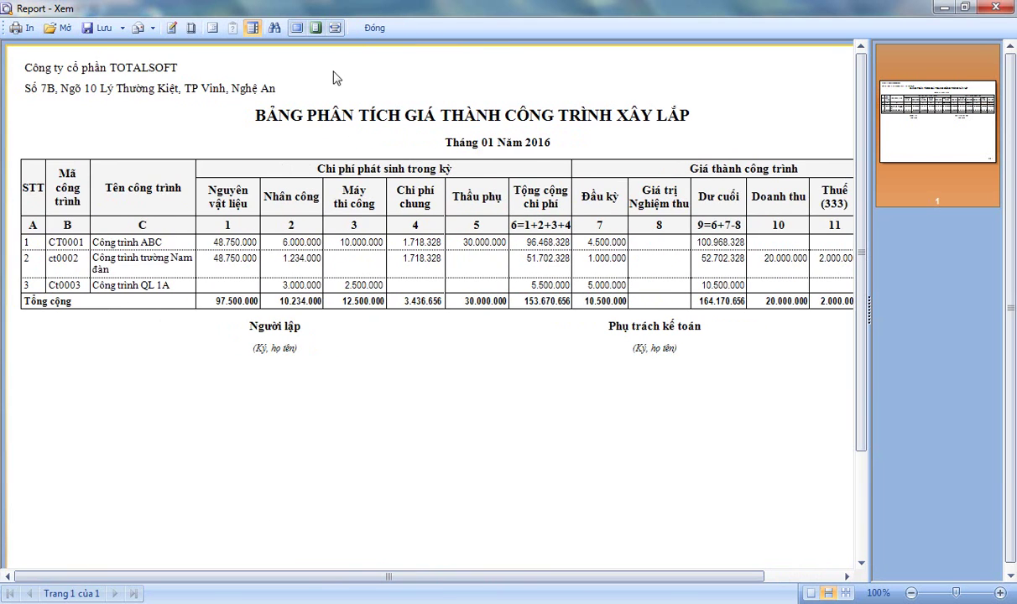
pyautogui.click(372, 28)
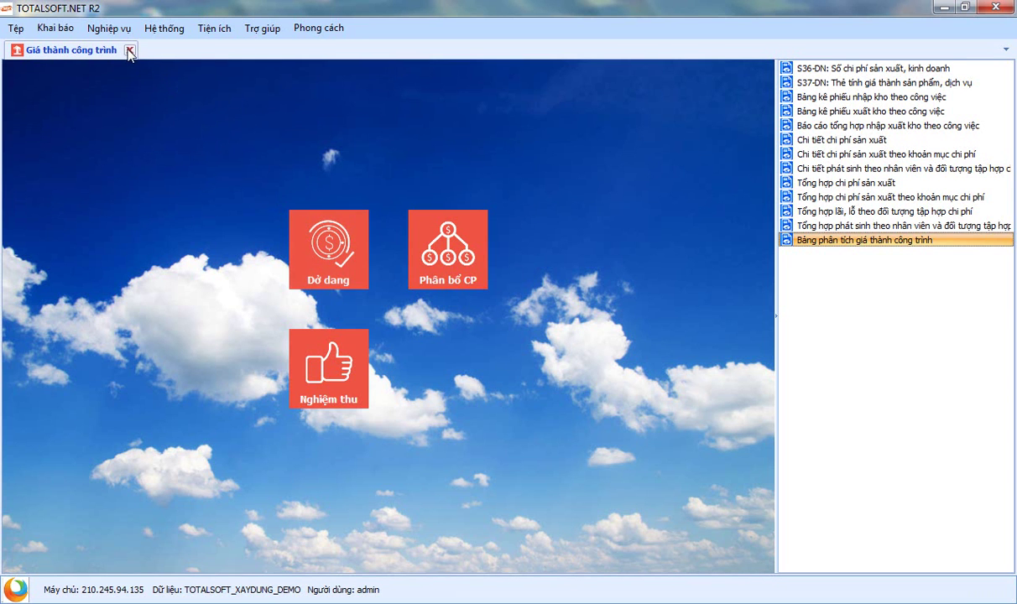